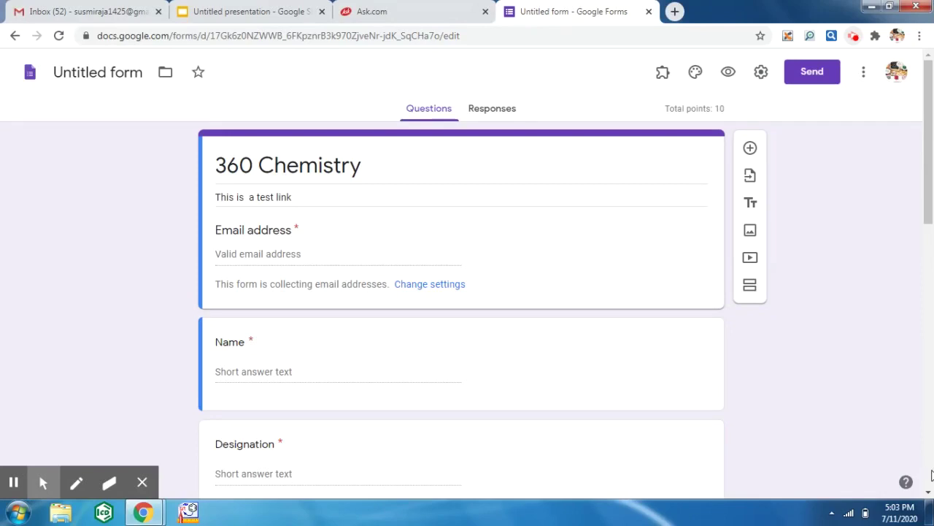
- Open the G Suite Marketplace of add-ons that work with Forms from the form's More menu
left_click(929, 492)
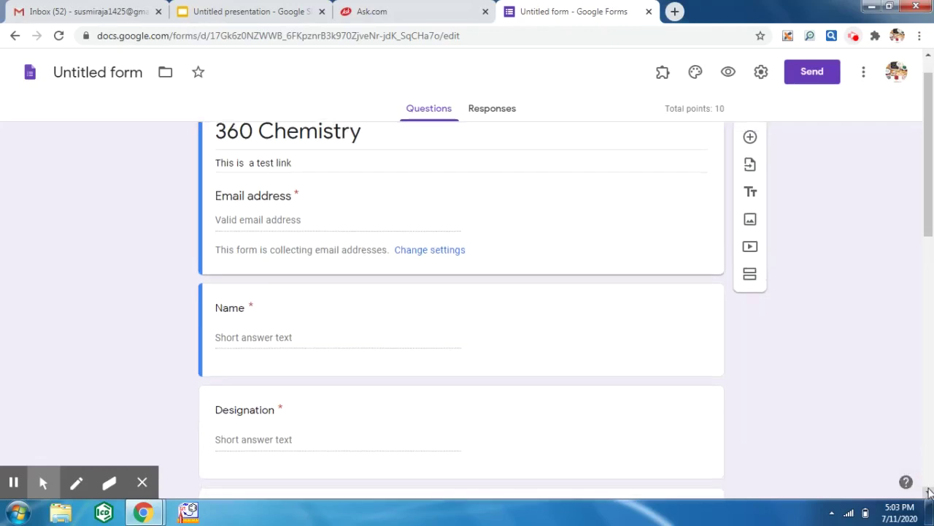
left_click(929, 492)
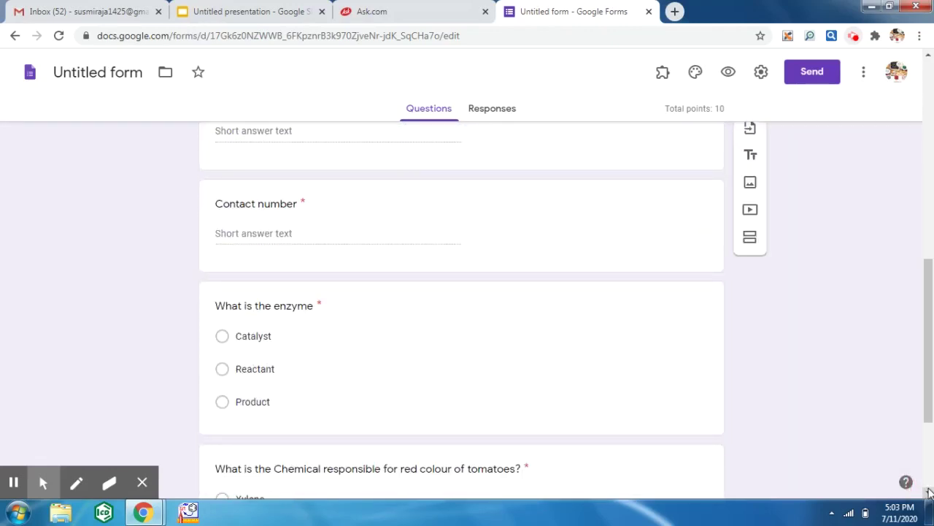
left_click(929, 492)
left_click(929, 492)
left_click(929, 492)
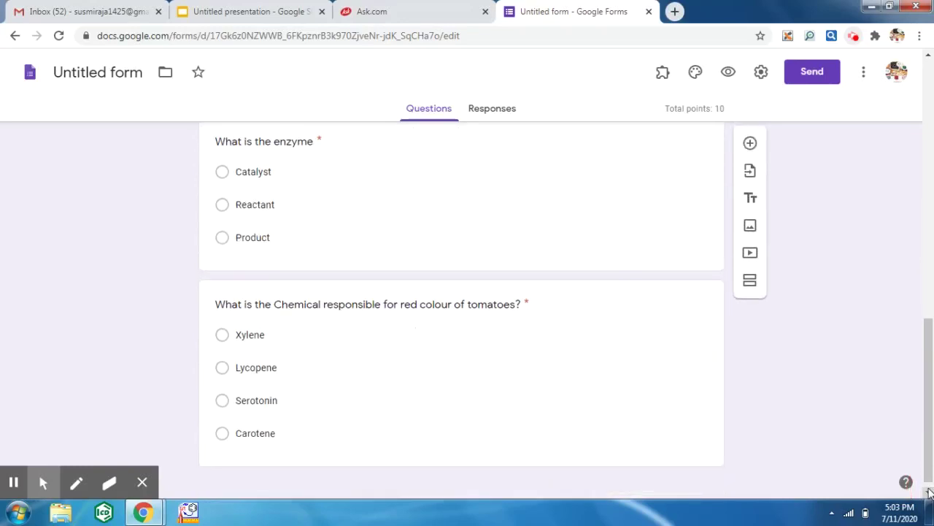
left_click(929, 492)
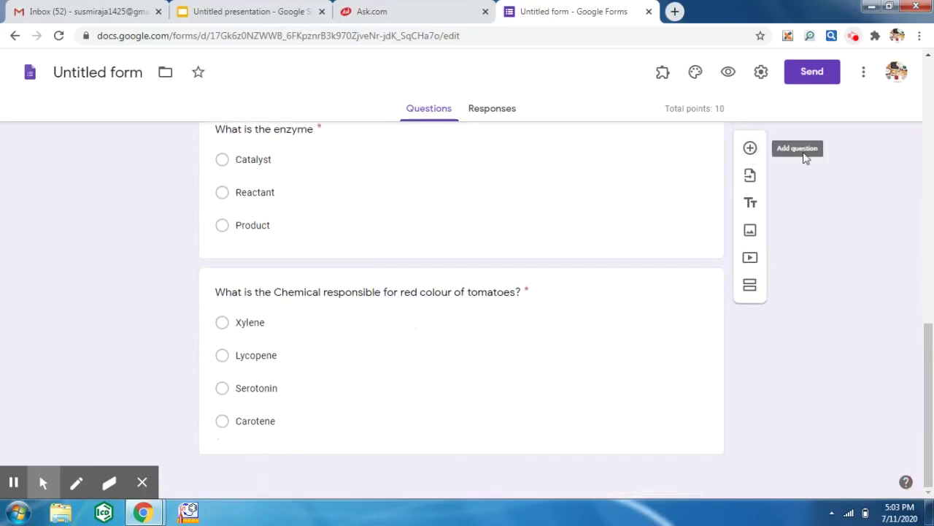
left_click(931, 166)
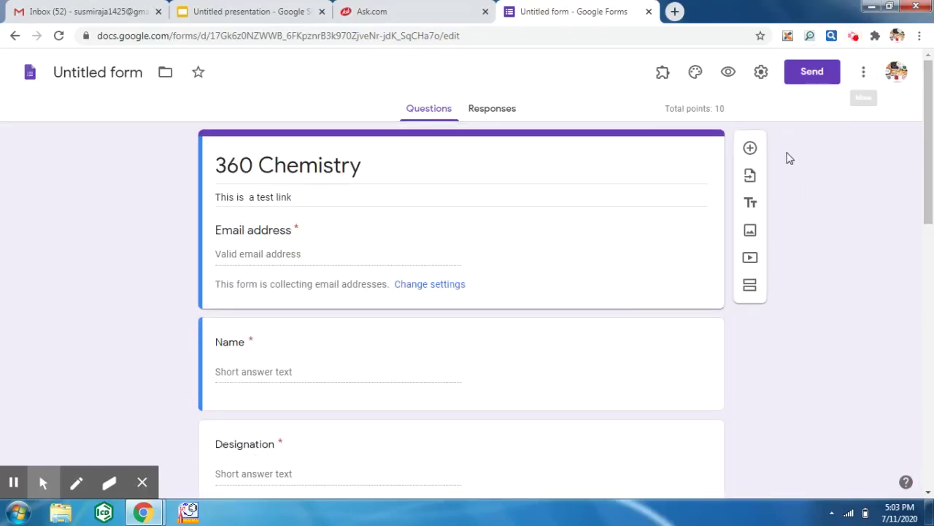
left_click(864, 72)
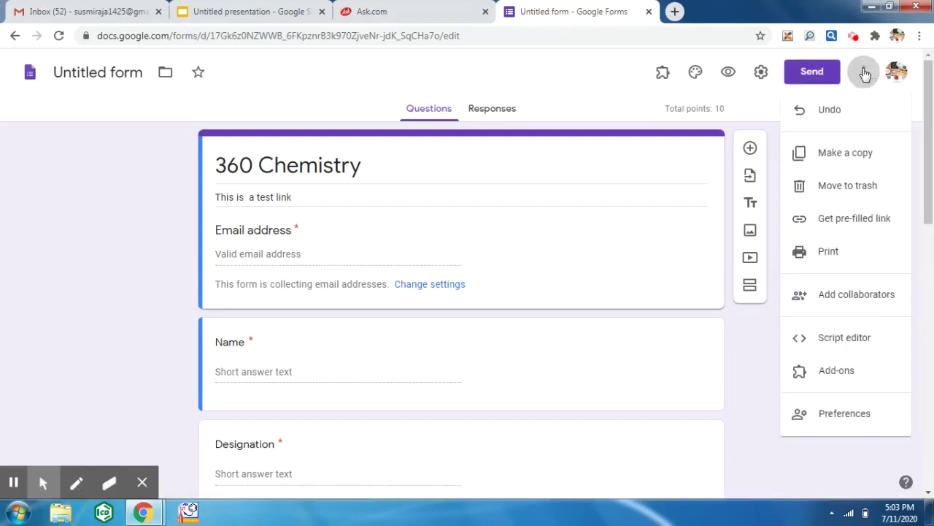
left_click(839, 373)
left_click(838, 373)
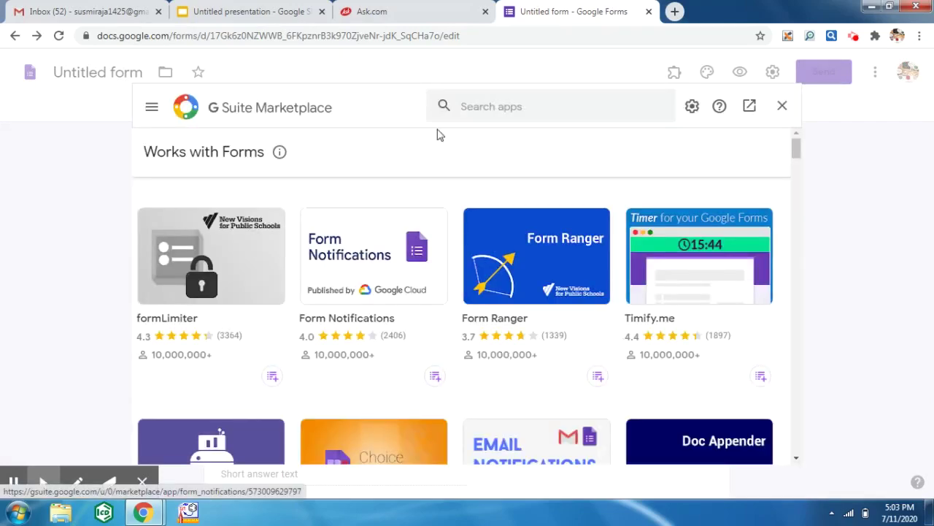
- Search the marketplace for Certify'em and open its details page
left_click(474, 102)
type("cer")
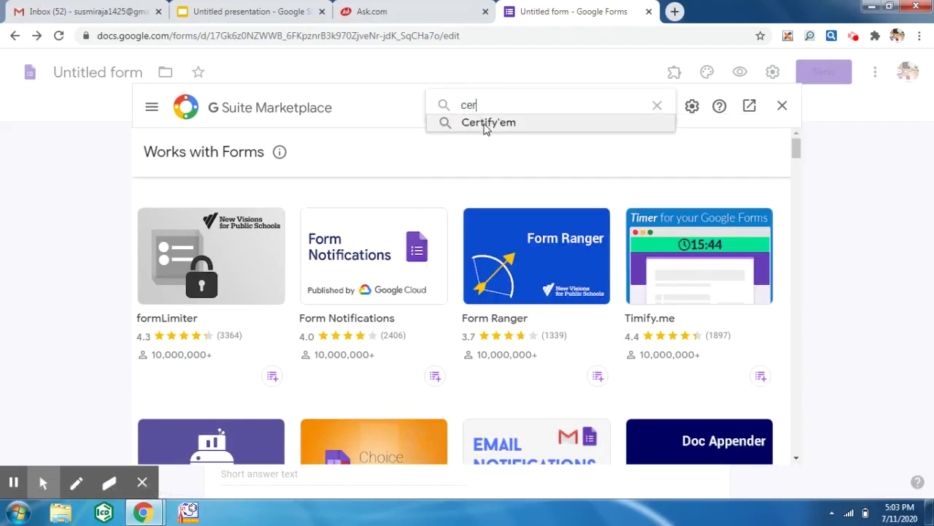
left_click(484, 123)
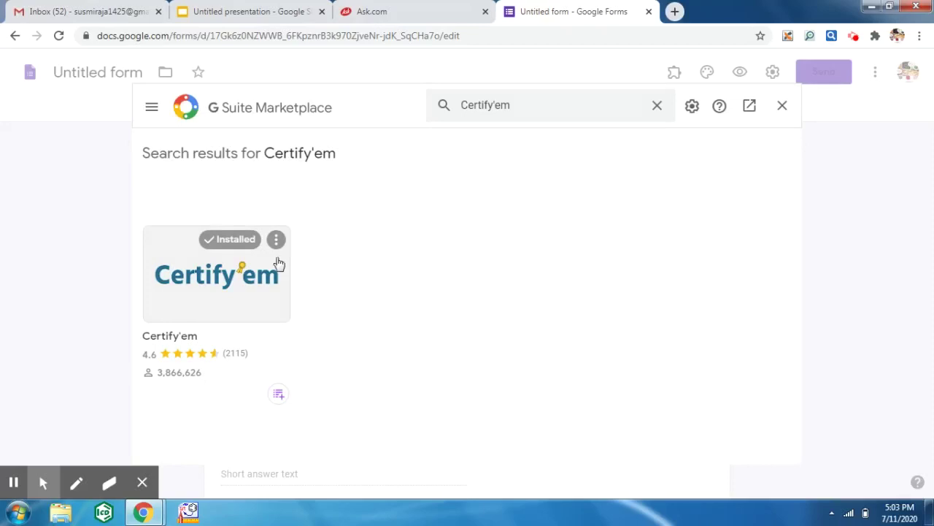
left_click(228, 271)
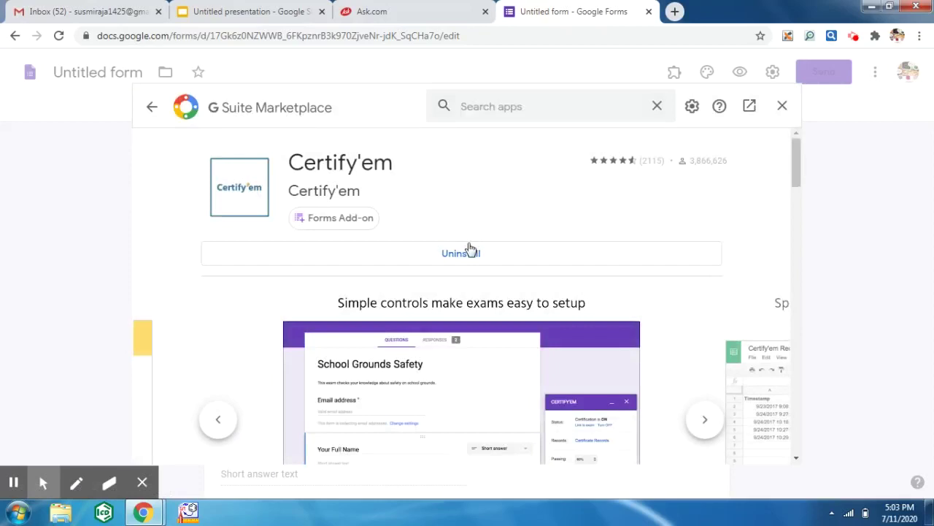
- Uninstall Certify'em, confirm the removal, and start installing it again
left_click(473, 252)
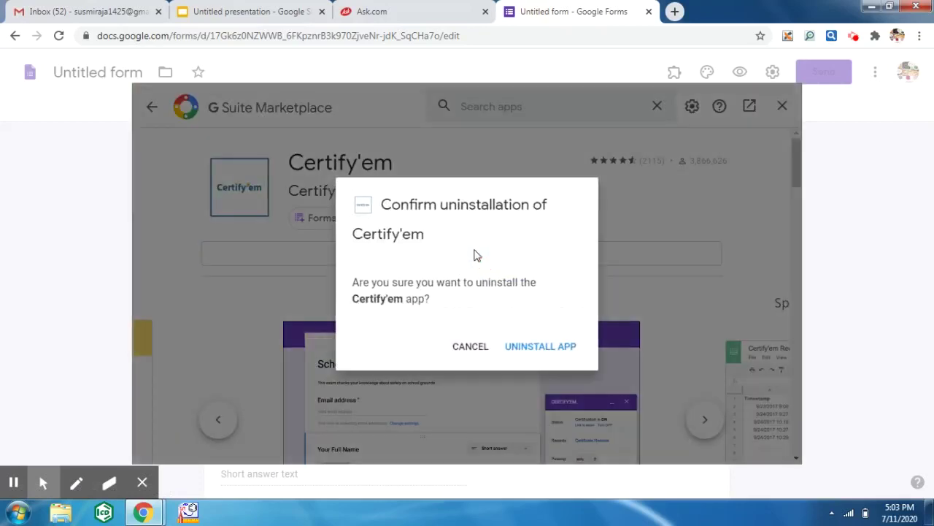
left_click(535, 349)
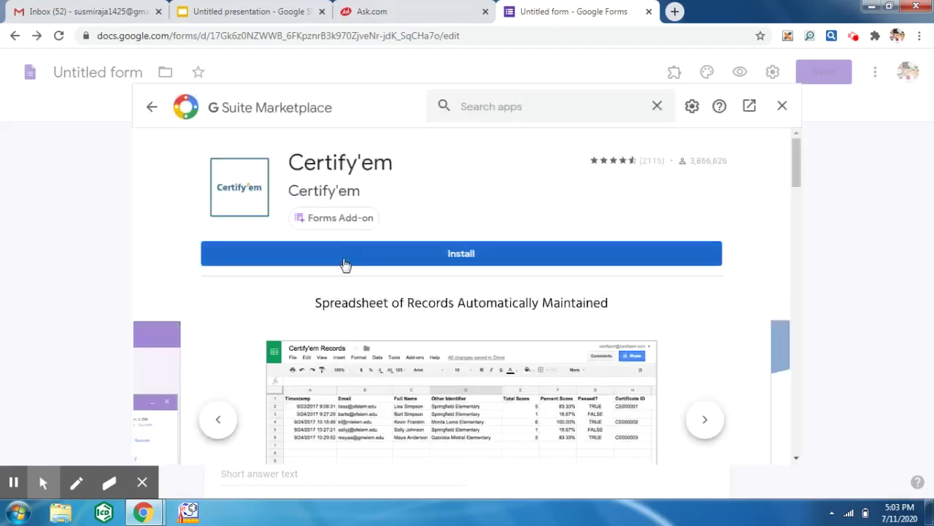
left_click(343, 259)
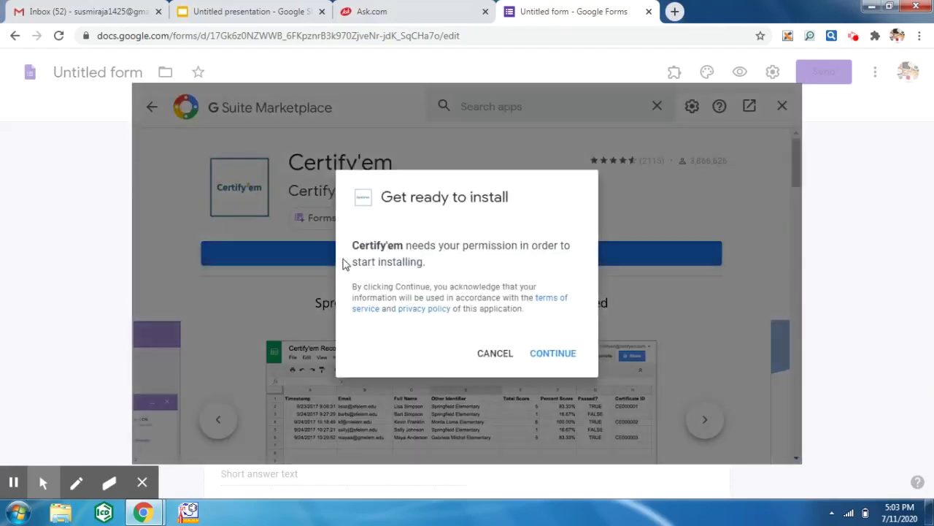
- Grant Certify'em its permissions by choosing the Google account and allowing access
left_click(553, 354)
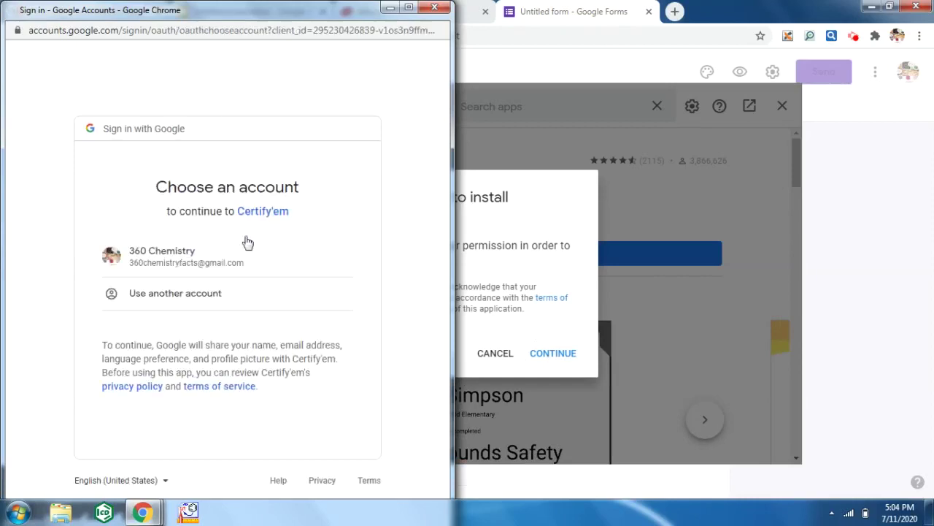
left_click(209, 270)
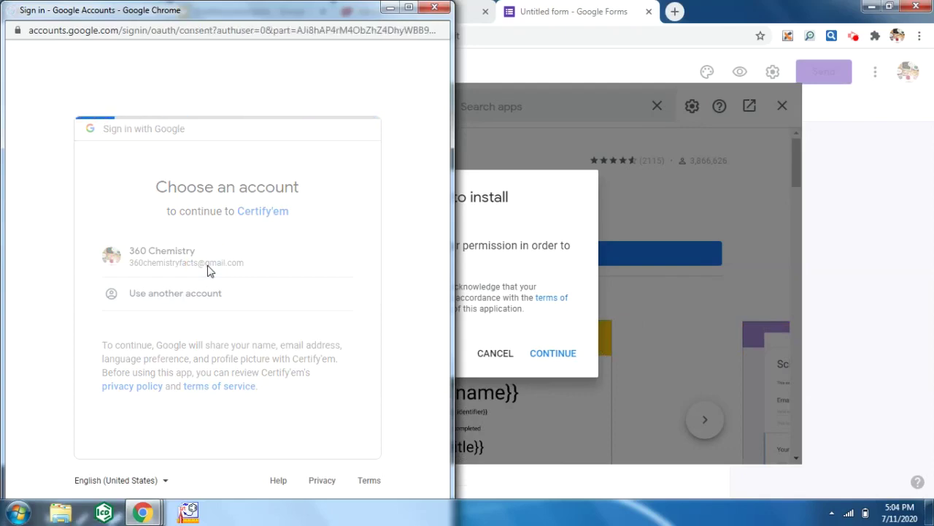
left_click(446, 442)
left_click(318, 434)
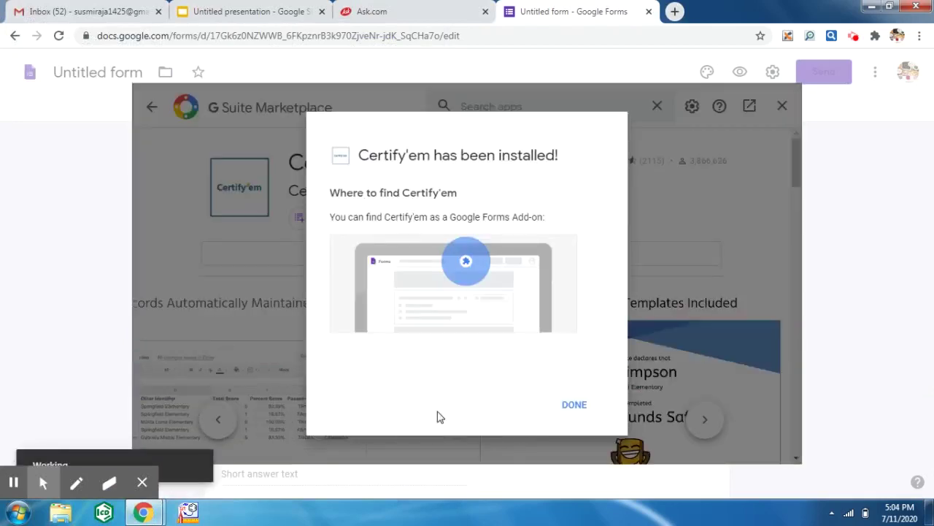
- Dismiss the install confirmation, leave the marketplace, and show the Certify'em controls from Add-ons
left_click(572, 406)
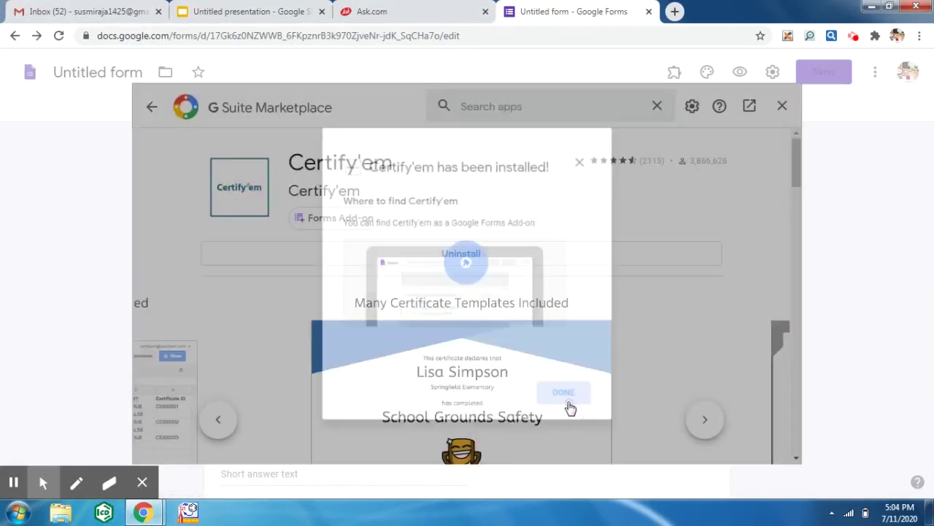
left_click(782, 106)
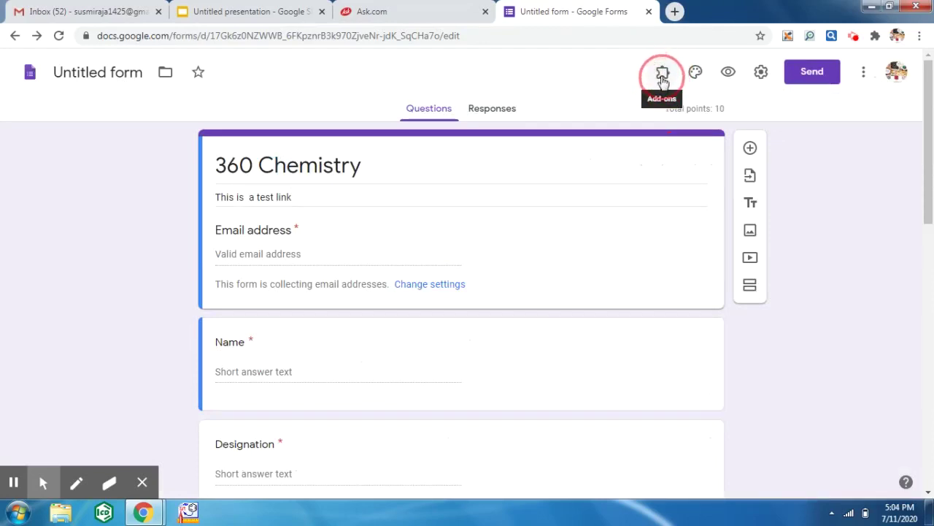
left_click(663, 76)
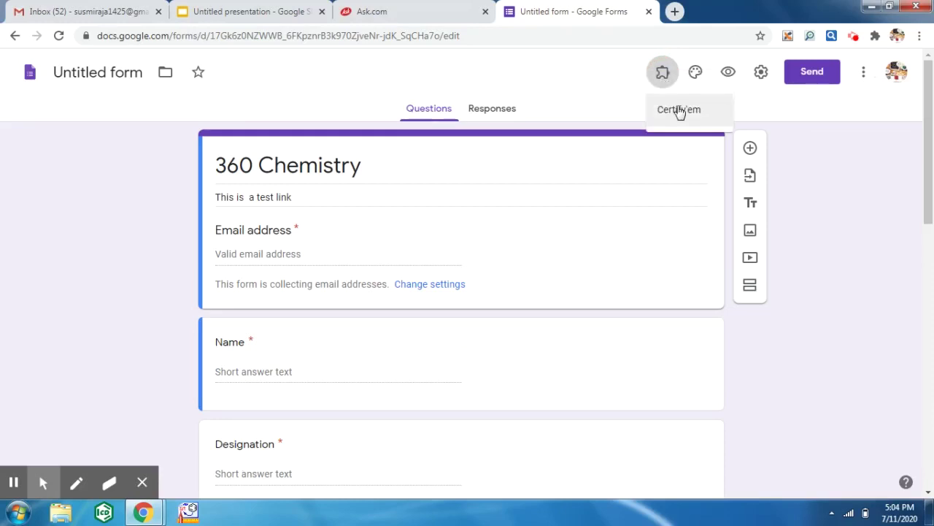
left_click(686, 115)
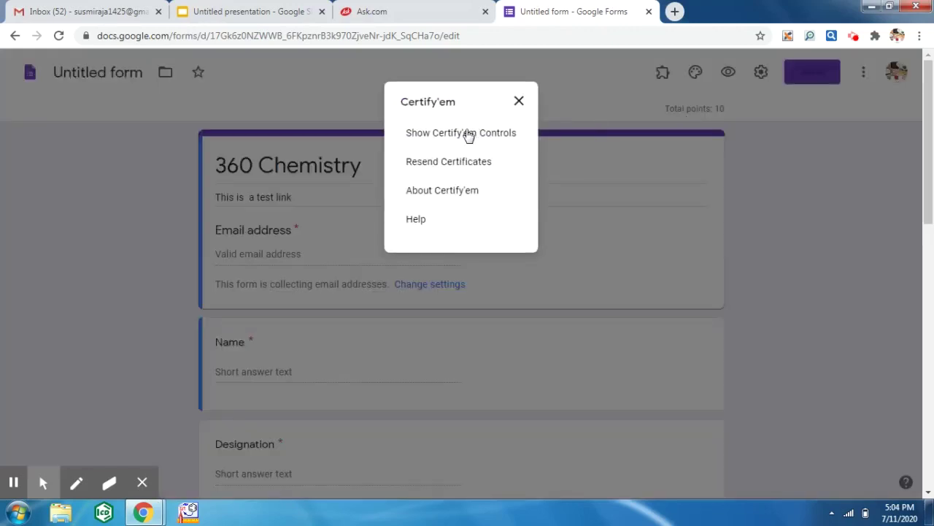
left_click(467, 132)
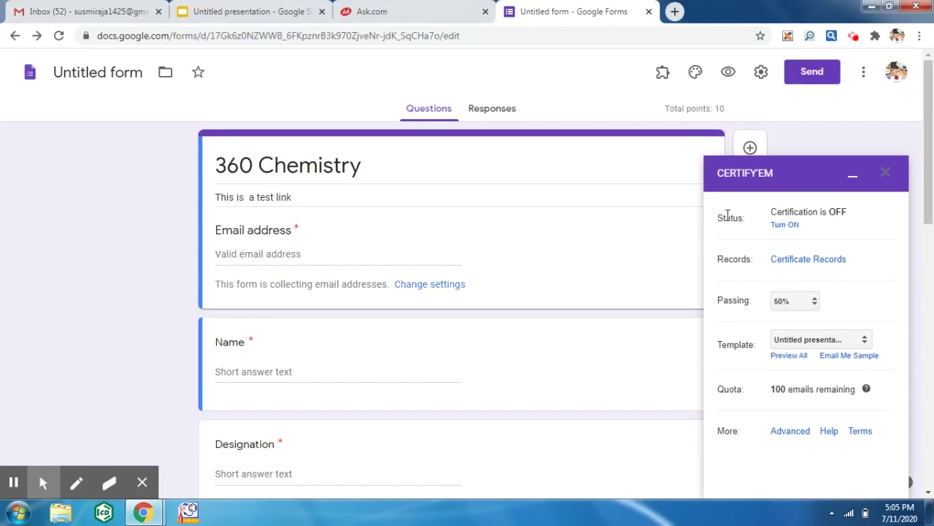
- Turn Certify'em certification ON with a 50% passing score and the current custom template
left_click(787, 225)
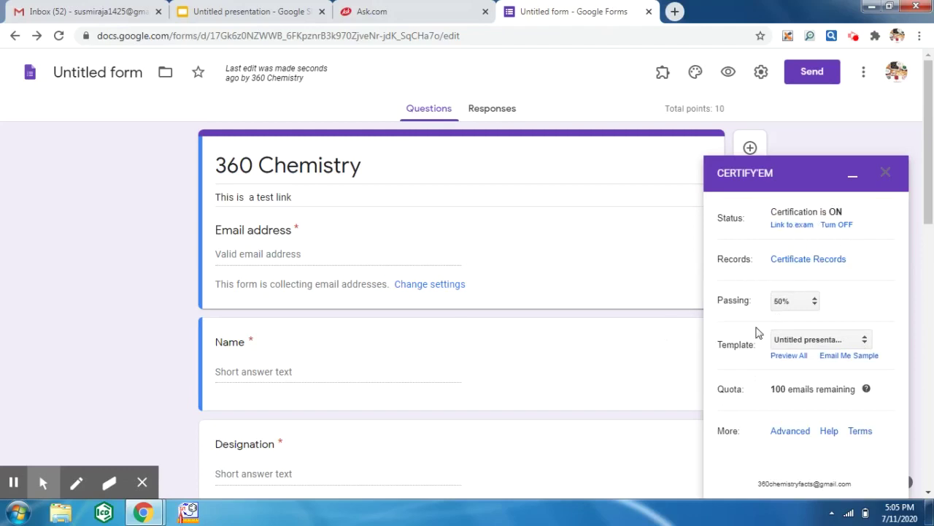
left_click(815, 304)
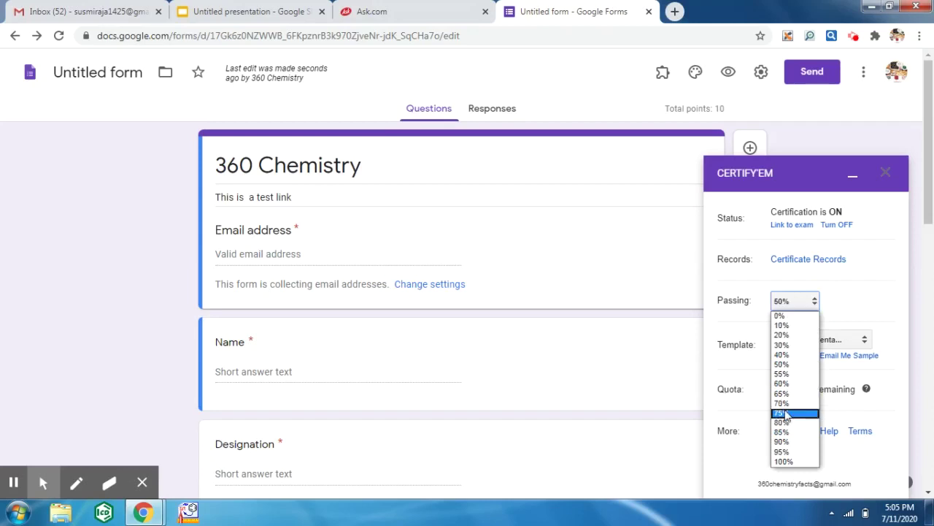
left_click(788, 364)
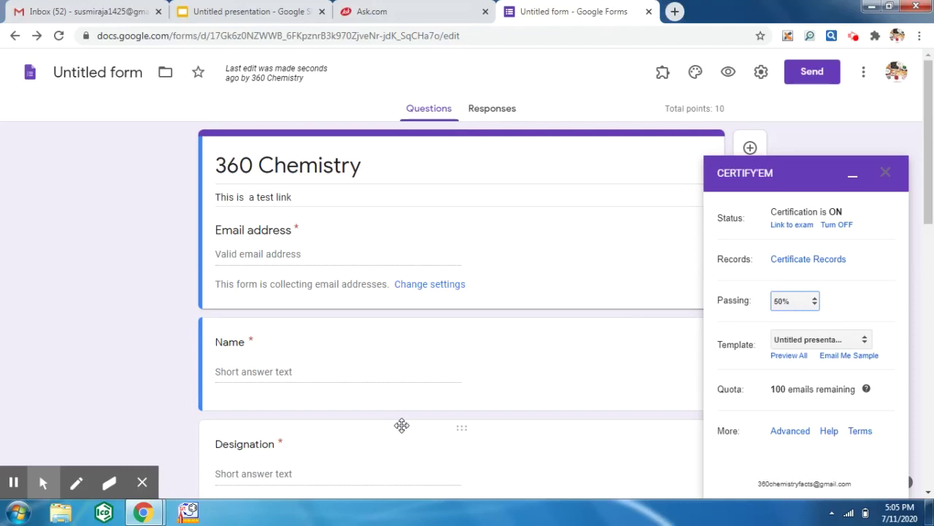
left_click(822, 341)
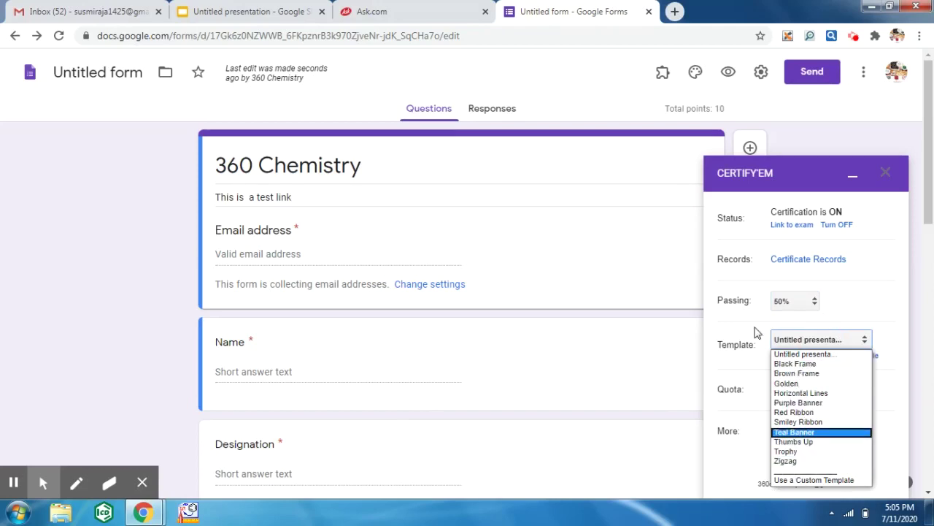
left_click(756, 351)
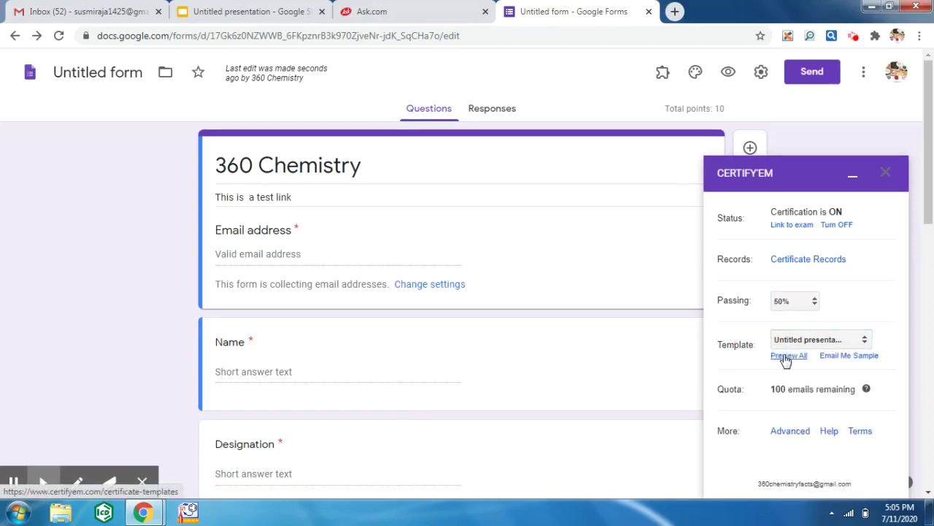
- Preview the Certify'em certificate templates page, then return to the quiz form tab
left_click(787, 355)
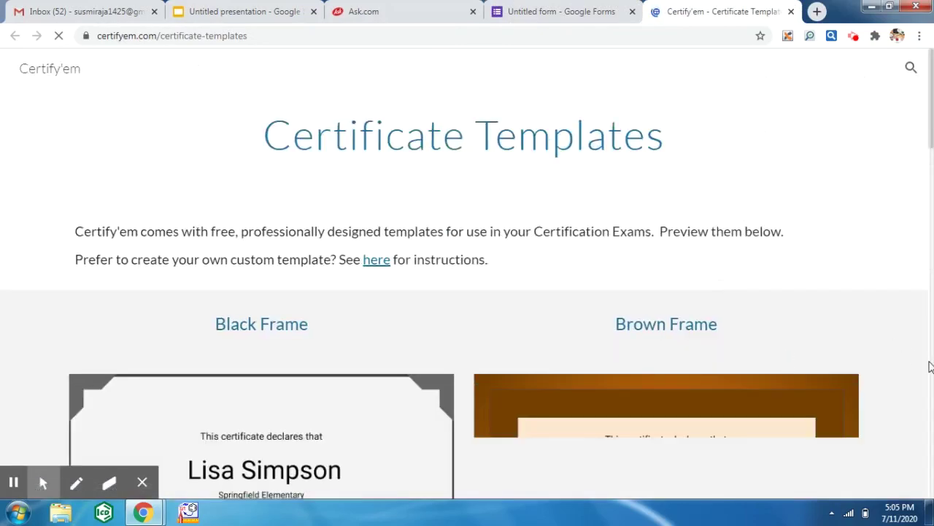
left_click(931, 454)
left_click(930, 450)
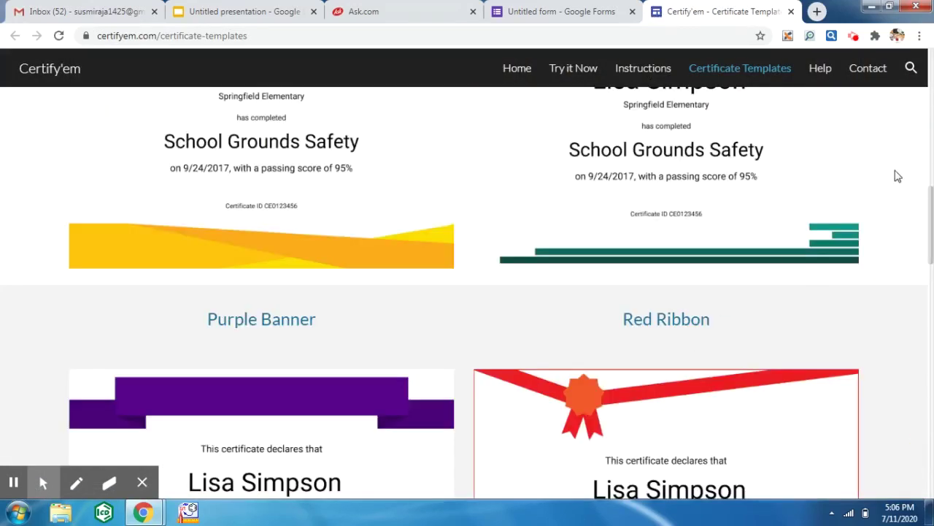
left_click(933, 126)
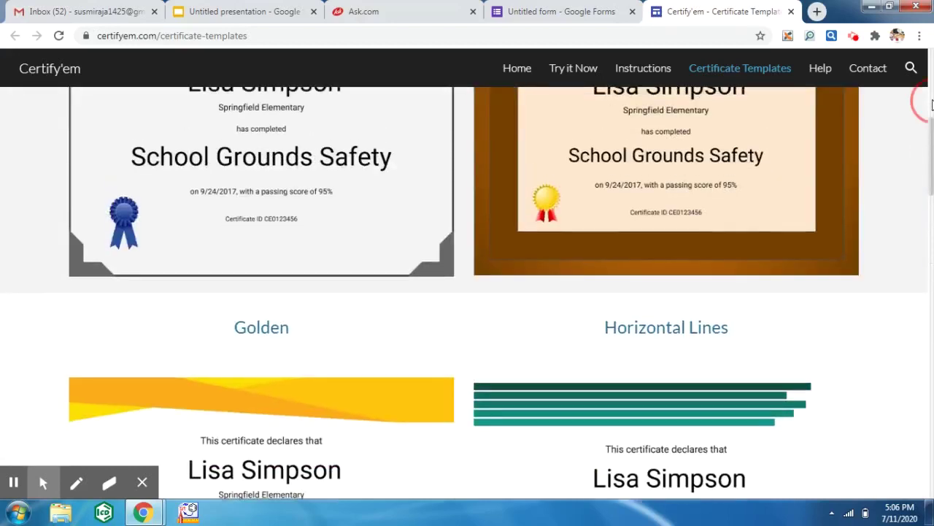
left_click(932, 81)
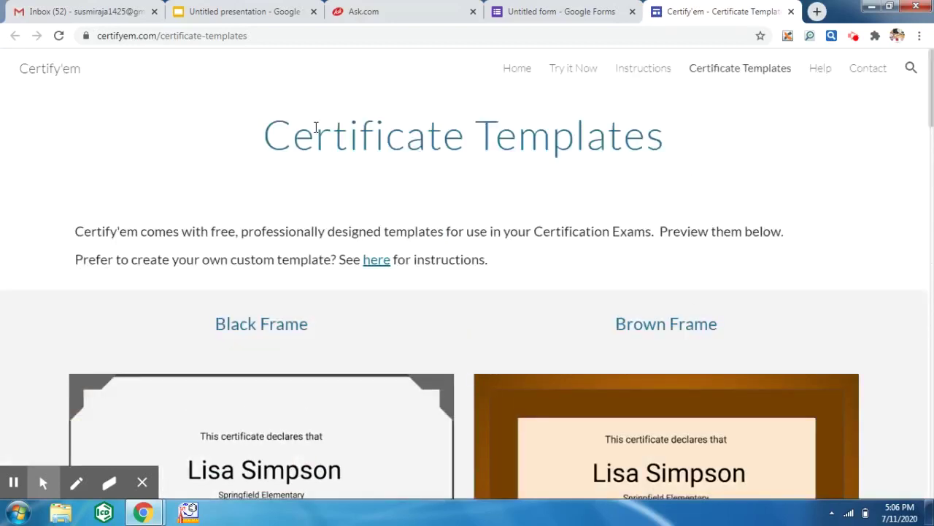
left_click(541, 15)
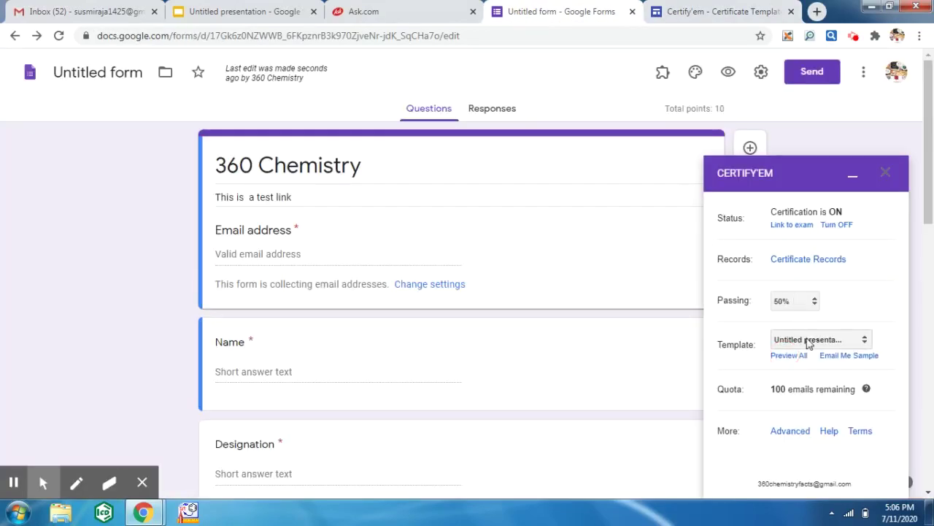
- Choose Use a Custom Template, select the first certificate presentation, and save the changes
left_click(809, 340)
left_click(809, 480)
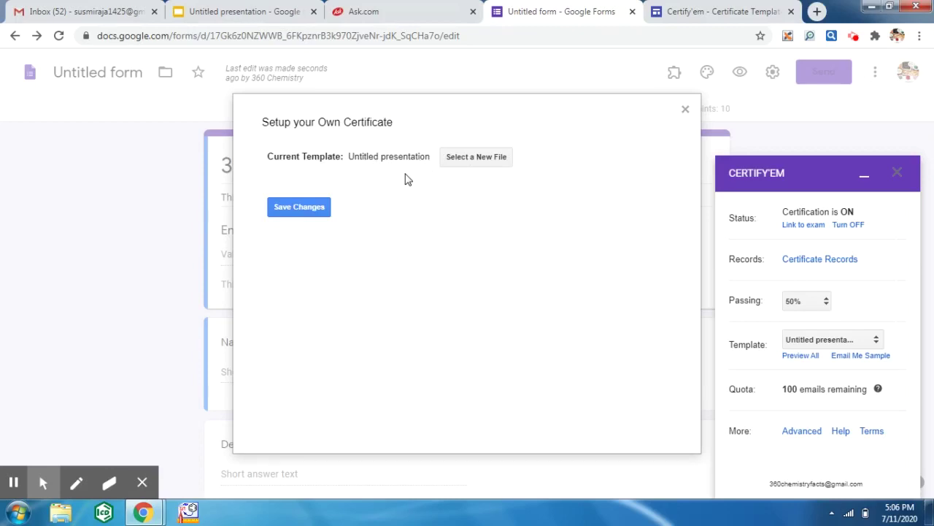
left_click(460, 159)
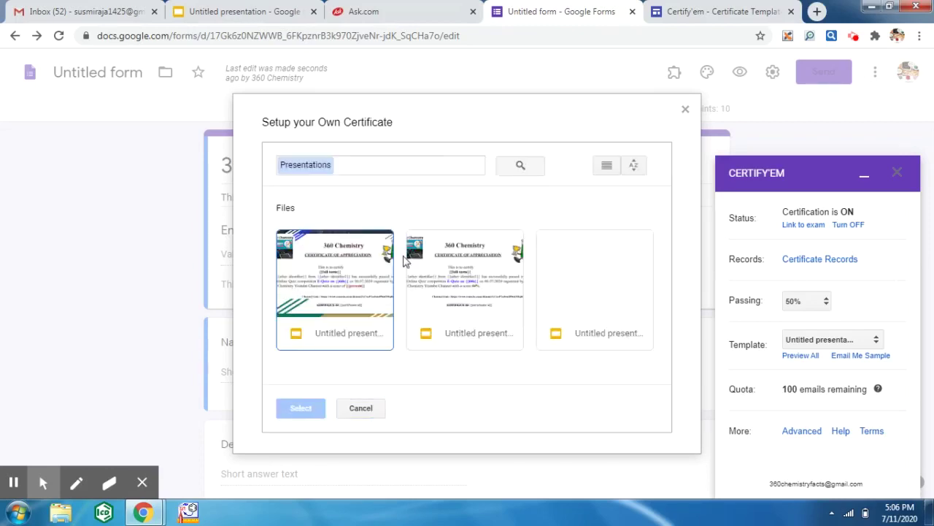
double_click(357, 292)
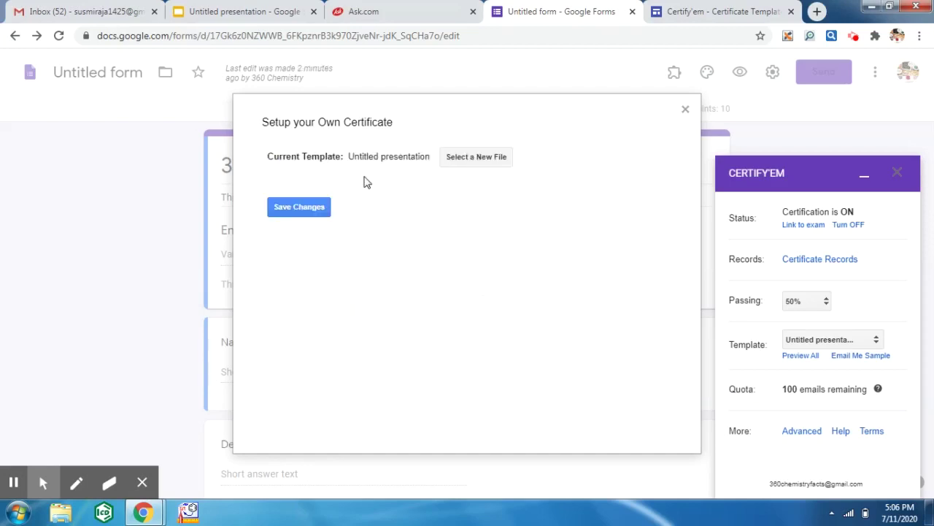
left_click(311, 210)
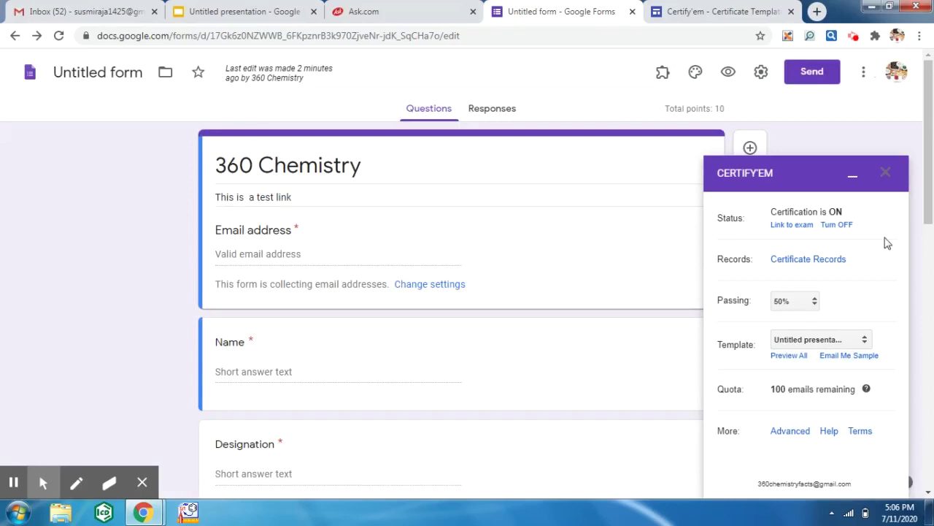
- Reopen the Certify'em controls and open the live quiz via Link to exam
left_click(888, 174)
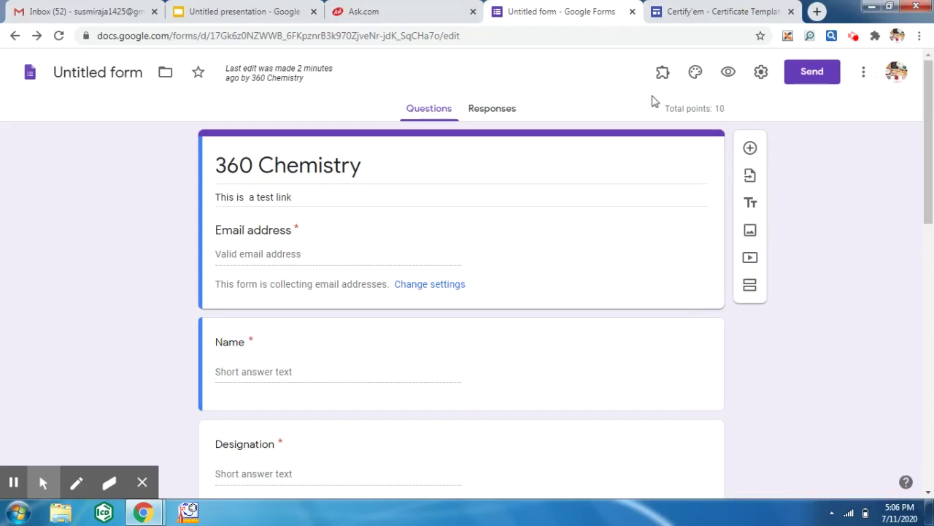
left_click(663, 74)
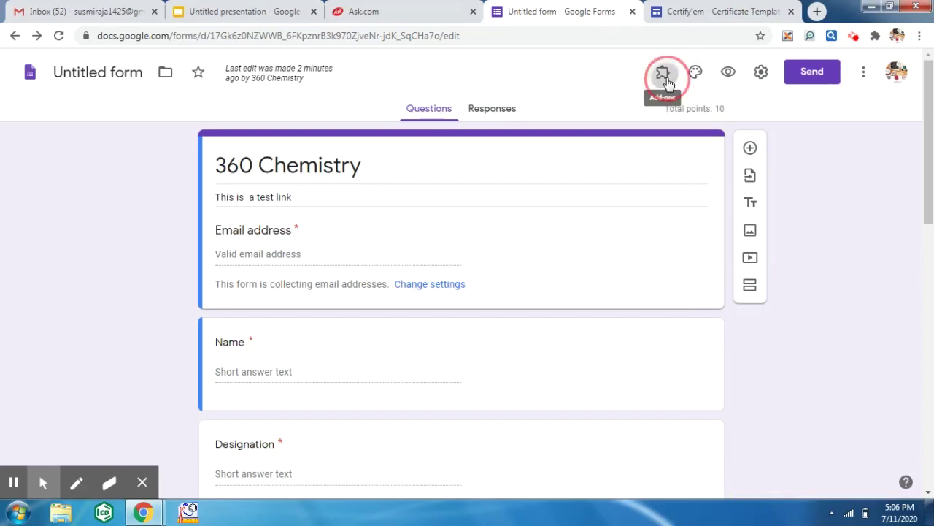
left_click(676, 113)
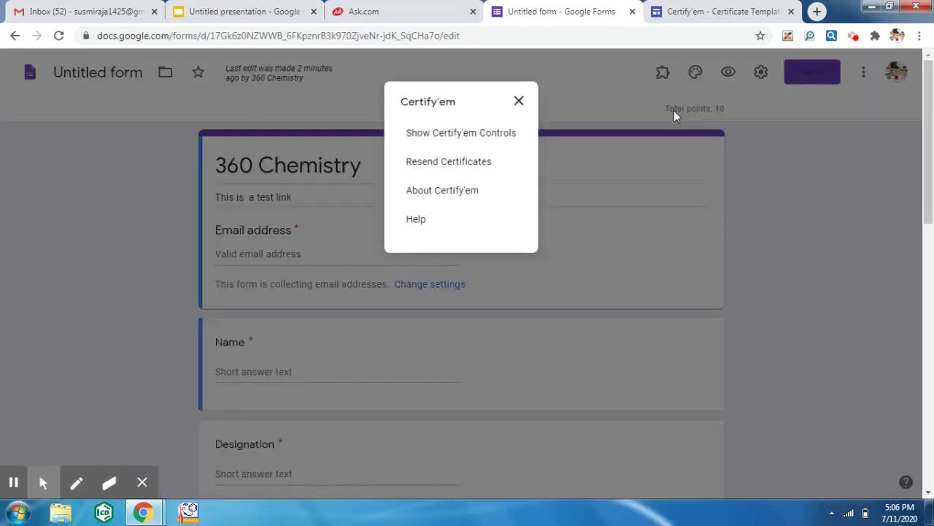
left_click(503, 136)
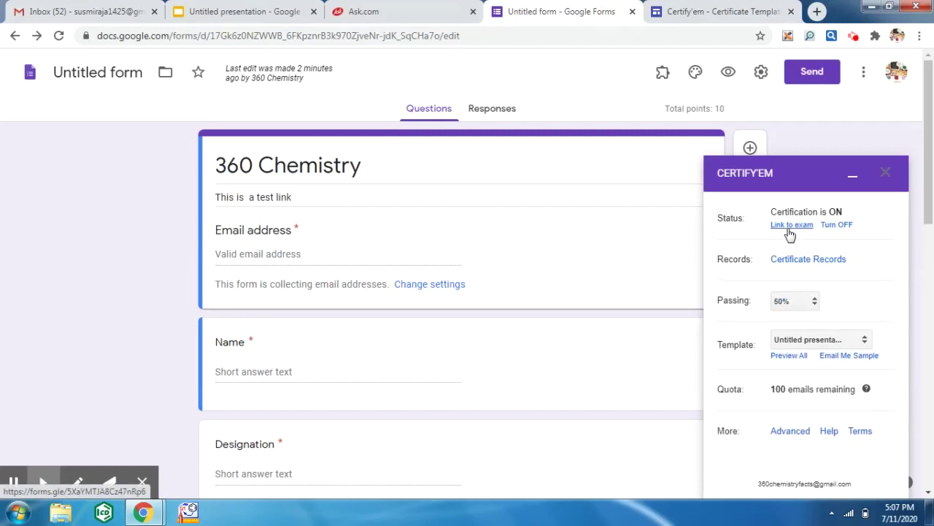
left_click(792, 225)
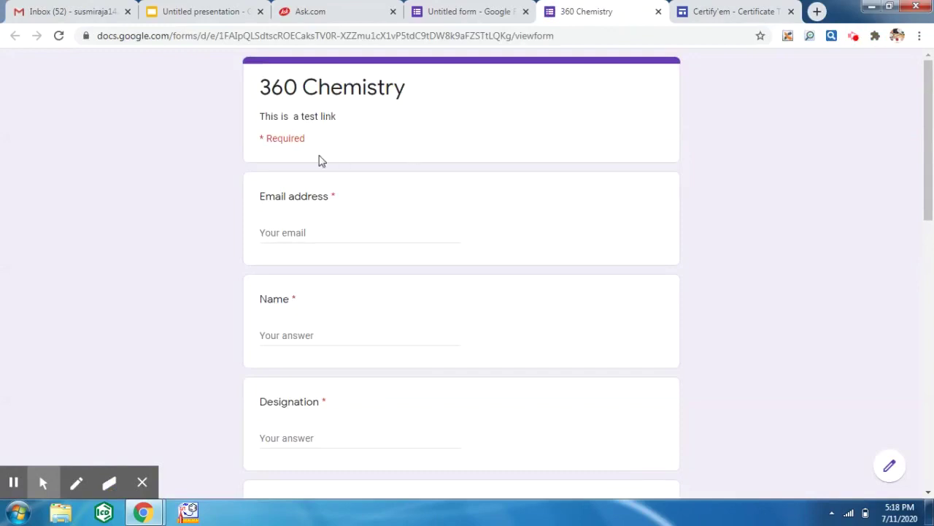
- Enter the respondent's email address and name, and designation 'M.Sc Chemistry'
scroll(321, 229, "down", 1)
scroll(321, 234, "down", 2)
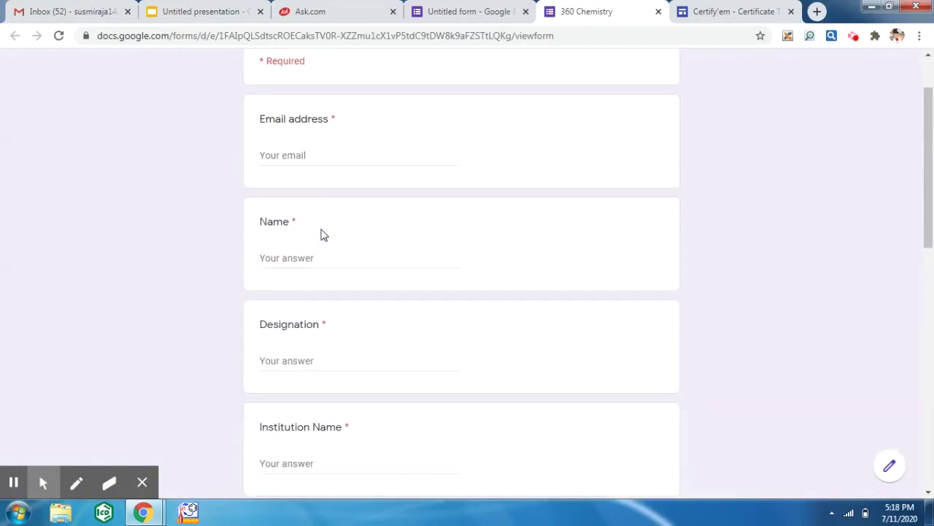
scroll(321, 233, "up", 3)
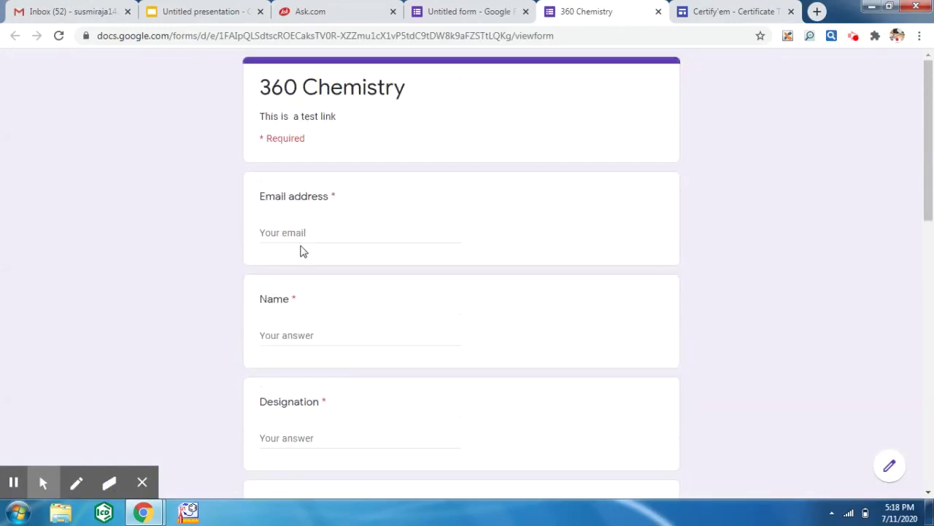
left_click(292, 231)
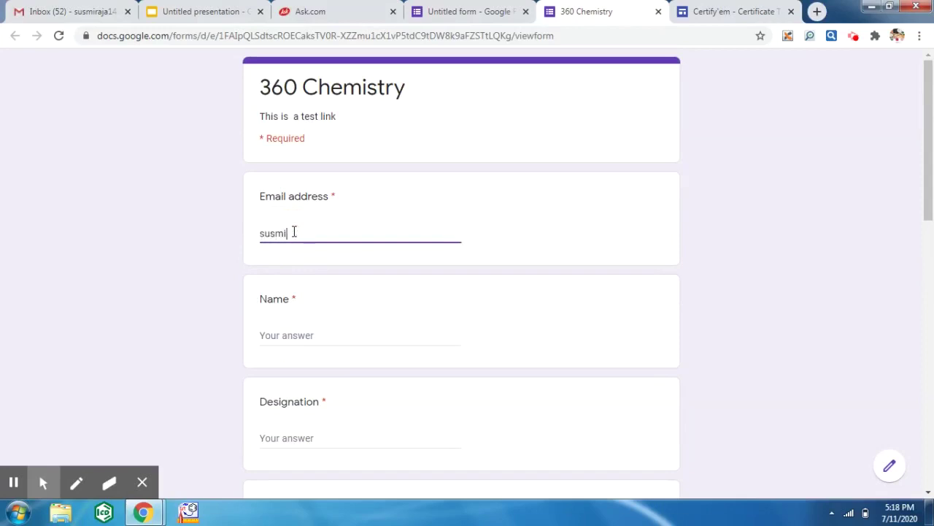
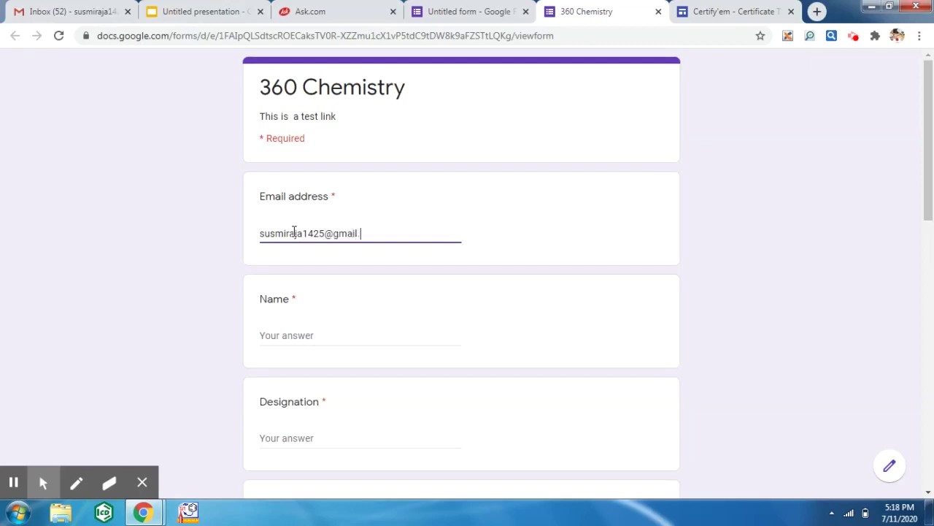
left_click(292, 334)
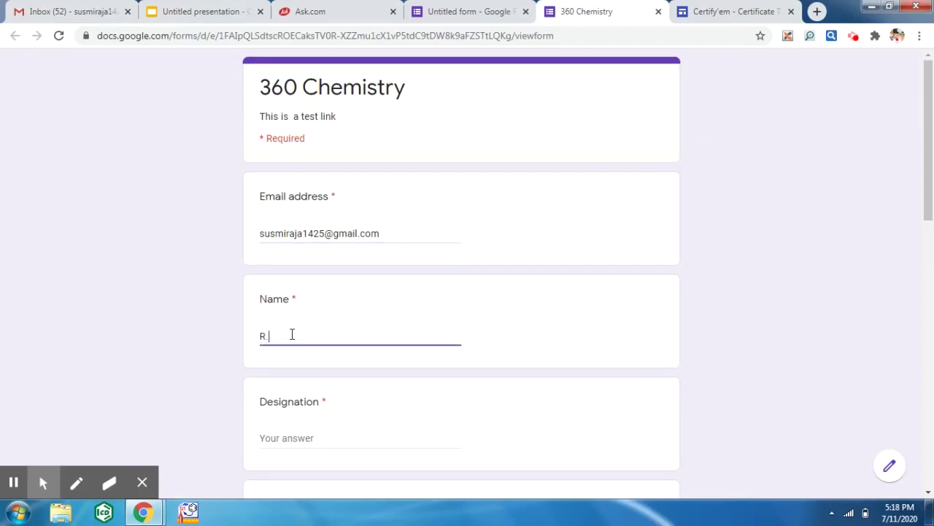
left_click(300, 435)
type("M.Sc Ch")
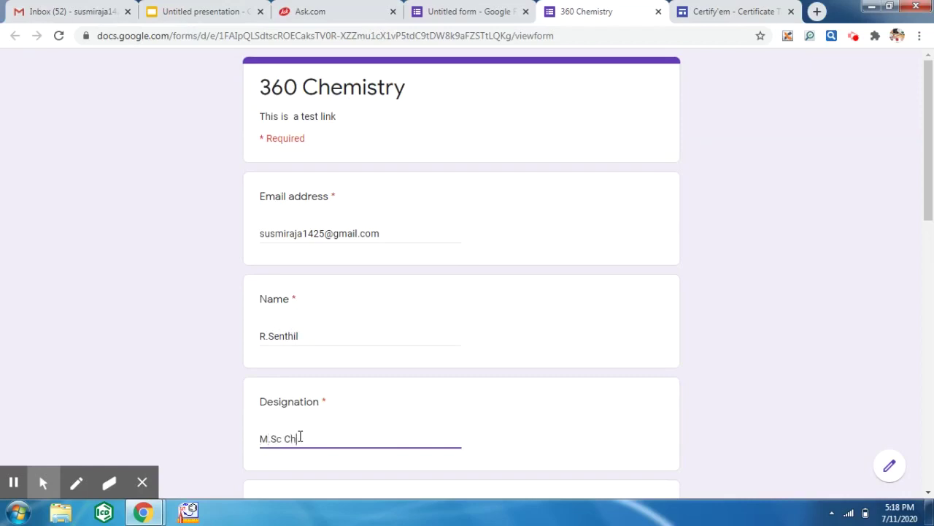
type("emistry")
- Fill in institution 'MKU,Madurai' and the respondent's e-mail id
left_click(929, 494)
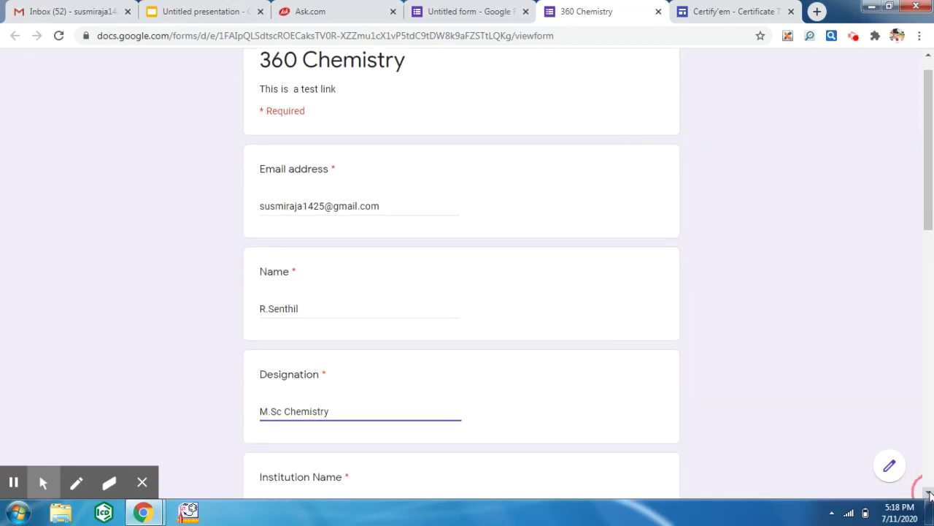
scroll(929, 494, "down", 3)
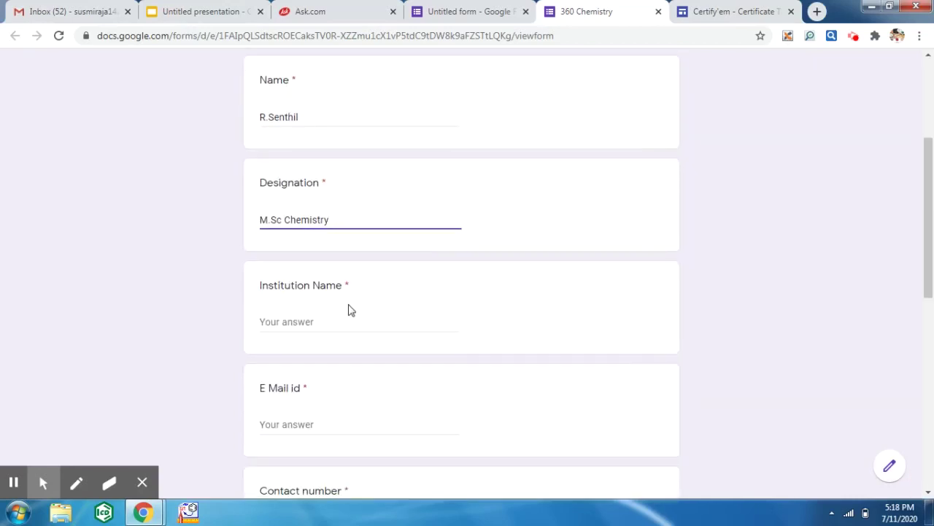
left_click(345, 315)
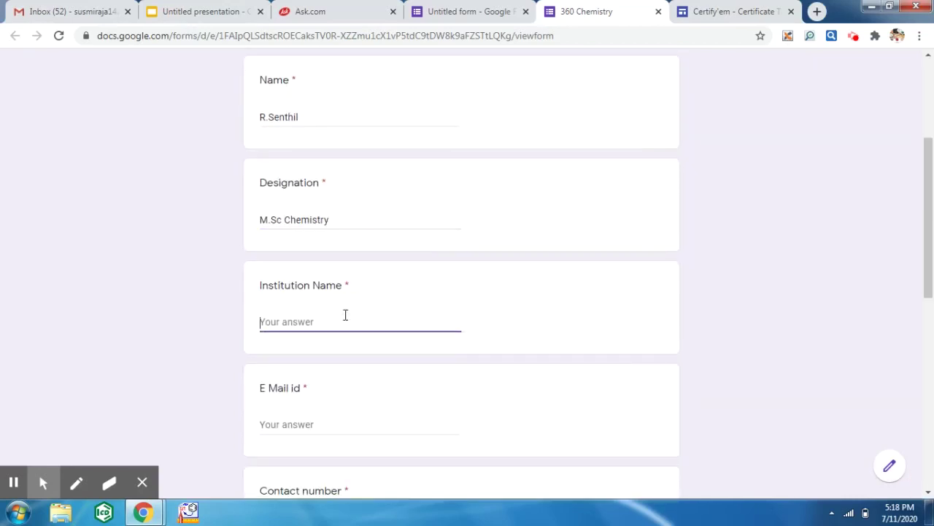
type("MKU,Madua")
key("BackSpace")
key("BackSpace")
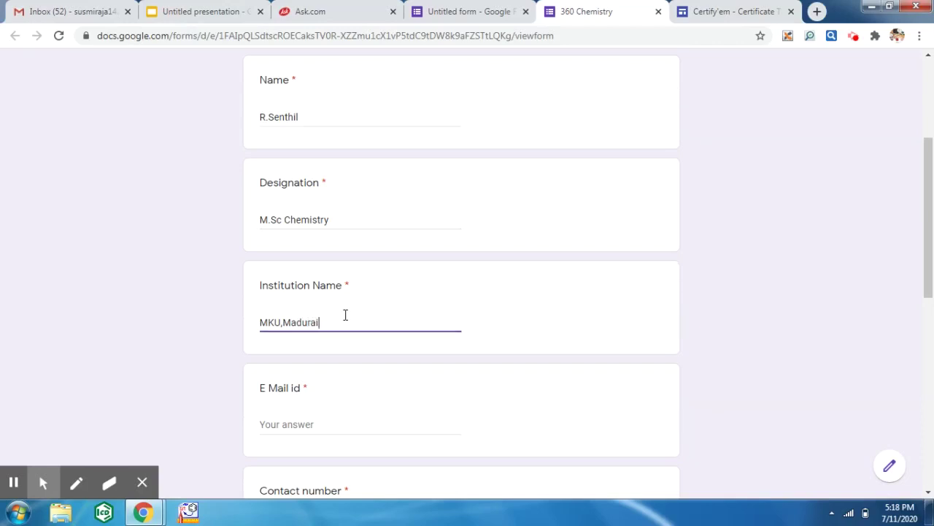
left_click(317, 431)
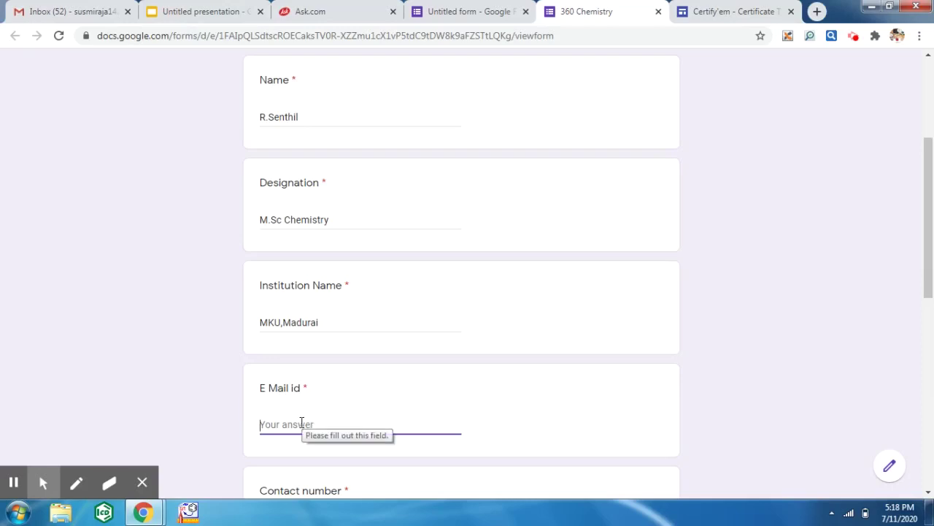
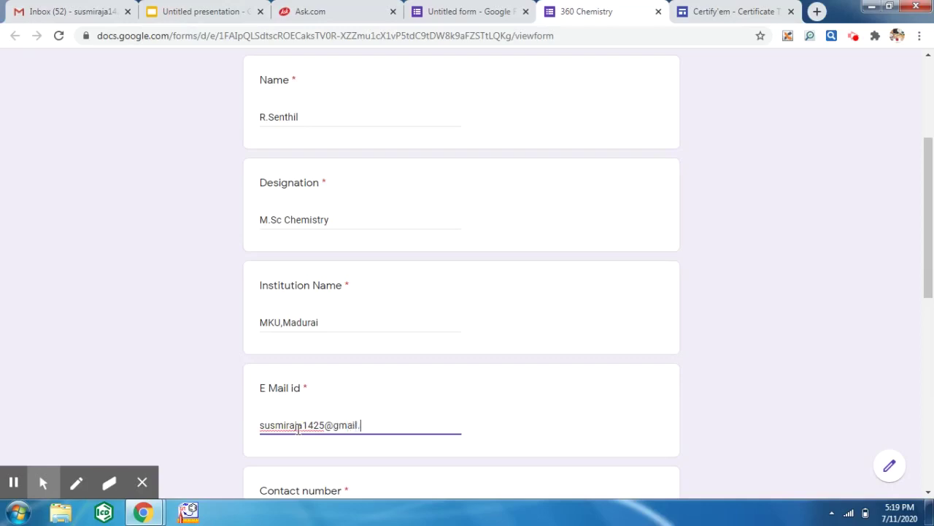
- Enter the respondent's contact number
left_click(929, 495)
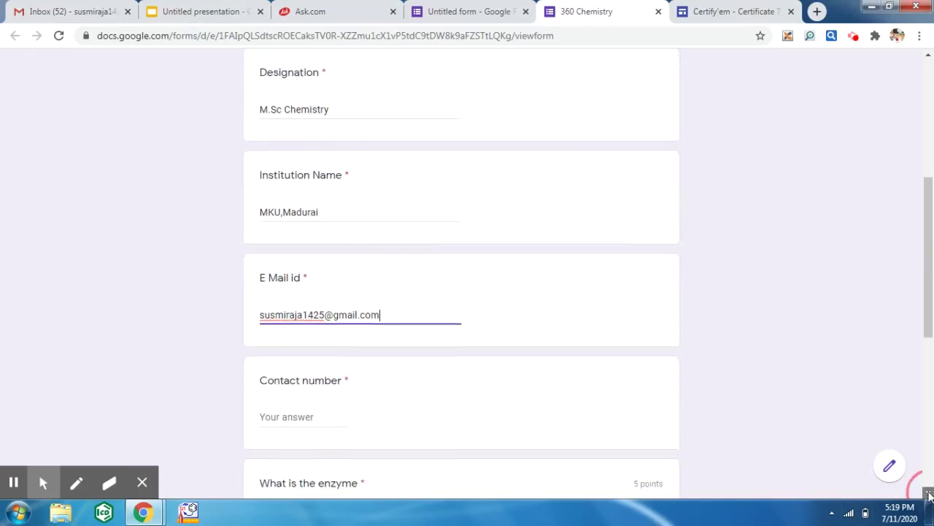
scroll(929, 495, "down", 2)
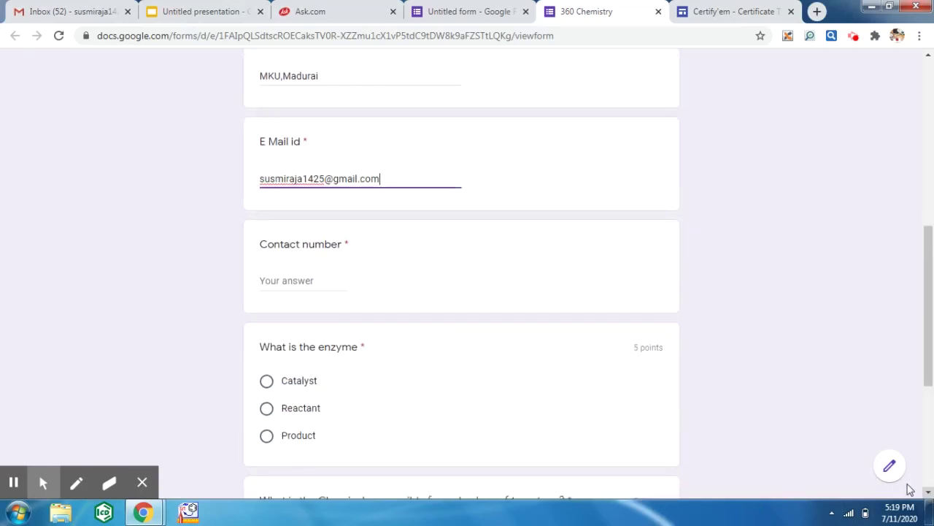
left_click(297, 284)
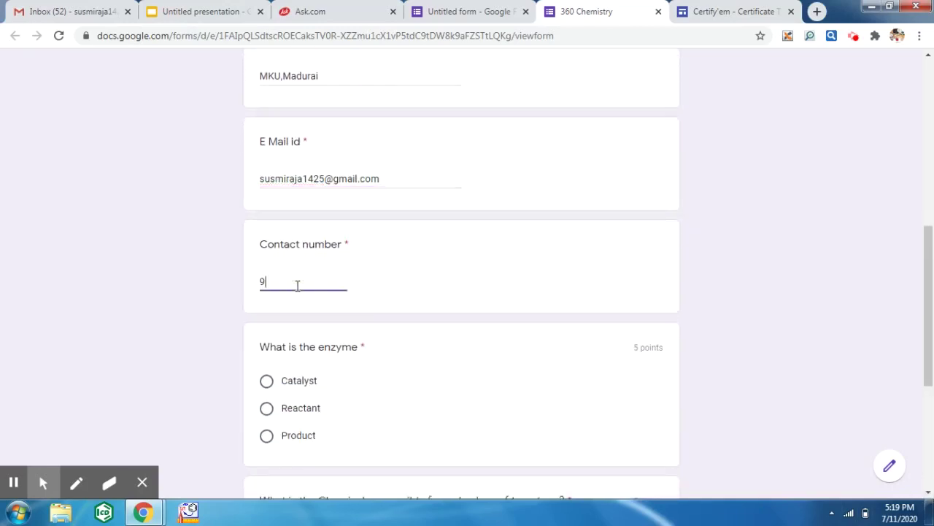
left_click(930, 461)
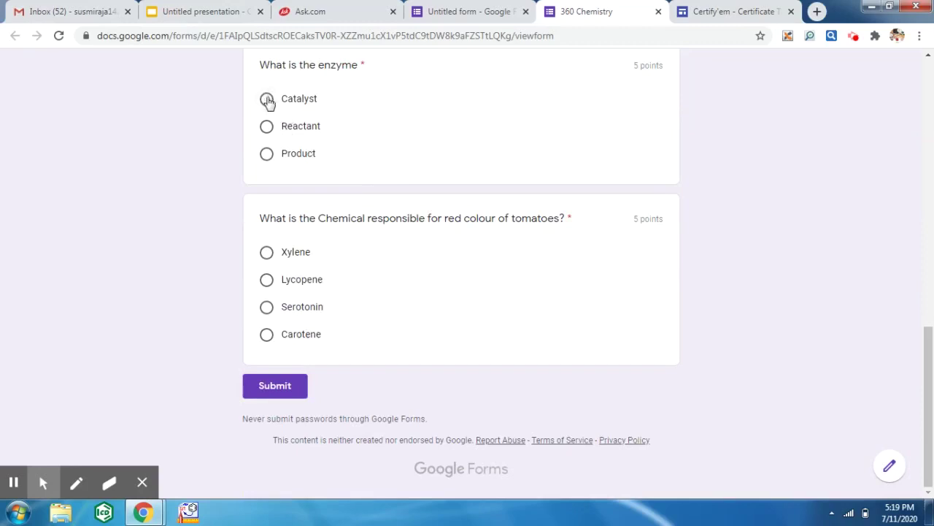
- Answer Catalyst and Serotonin, submit the quiz, and switch to the Gmail inbox
left_click(268, 100)
left_click(268, 308)
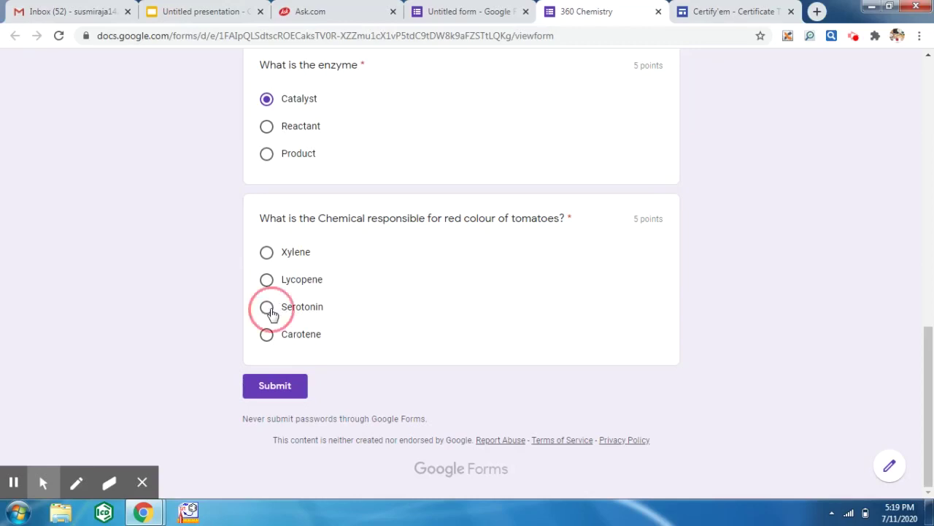
left_click(291, 388)
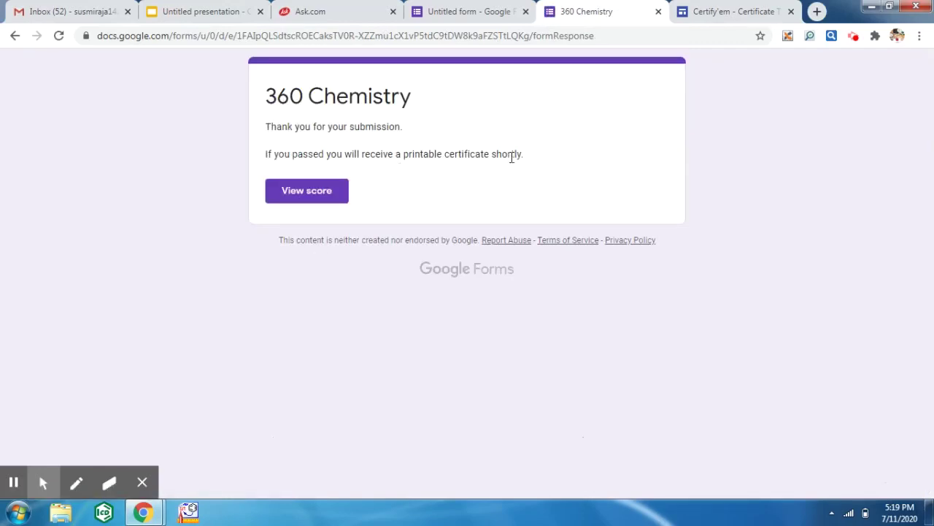
left_click(71, 22)
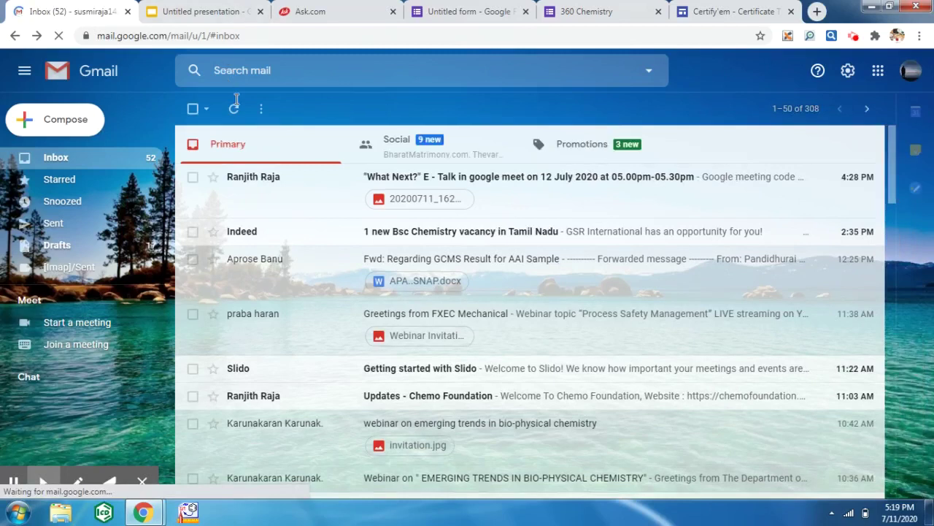
- Refresh Gmail, open the Certify'em 360 Chemistry email, and download and open its certificate PDF
left_click(234, 109)
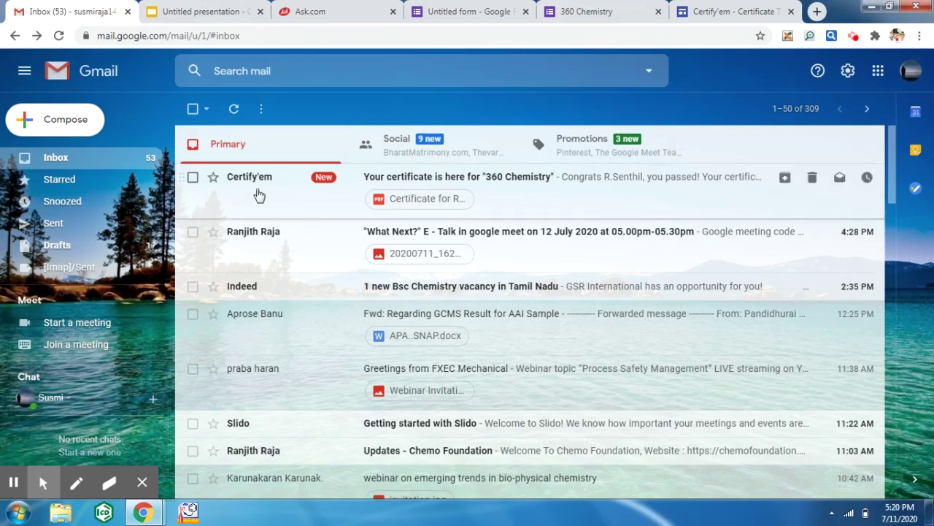
left_click(541, 204)
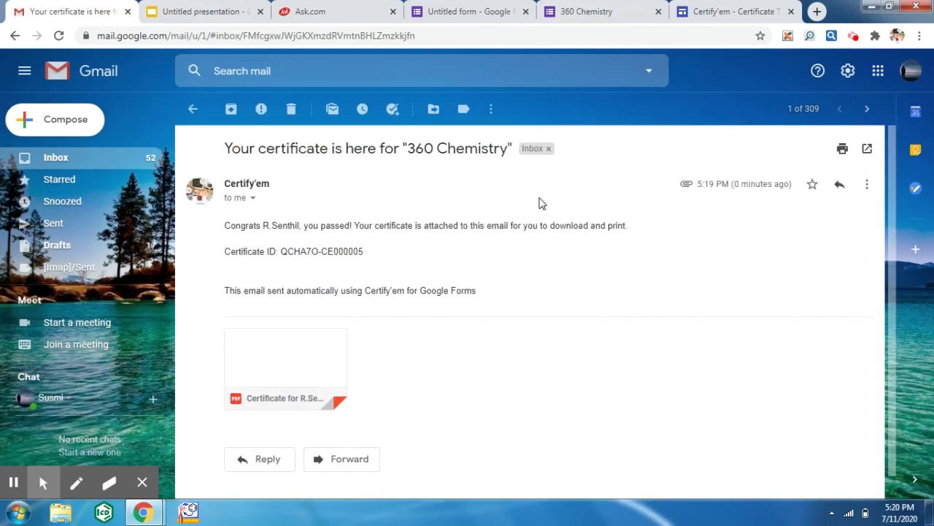
mouse_move(307, 372)
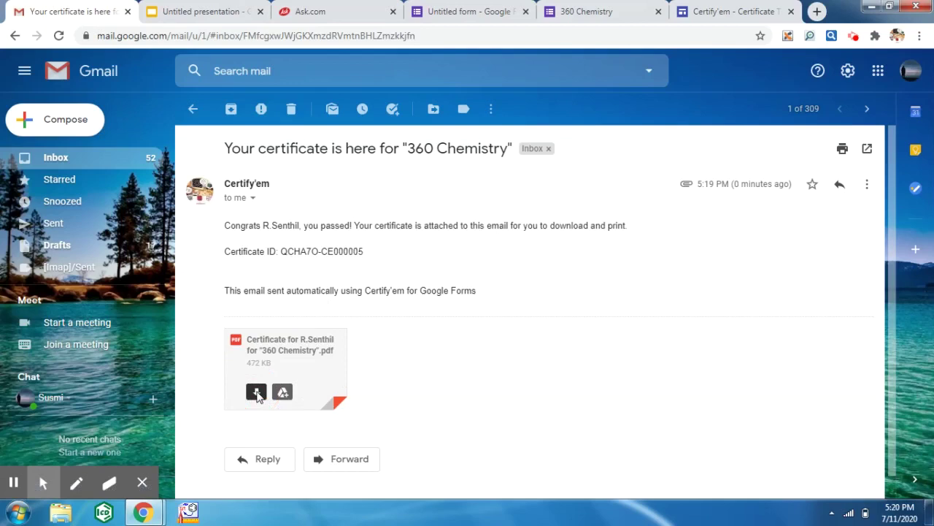
left_click(256, 393)
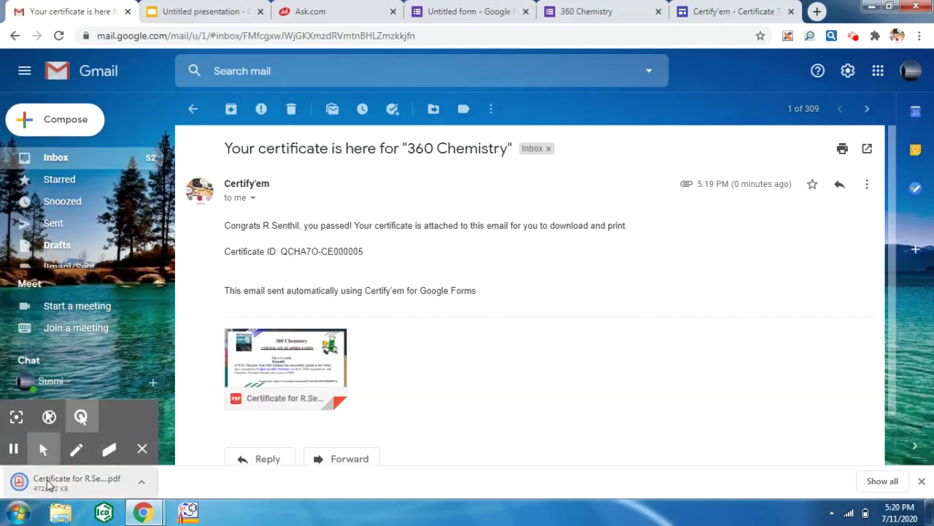
left_click(48, 485)
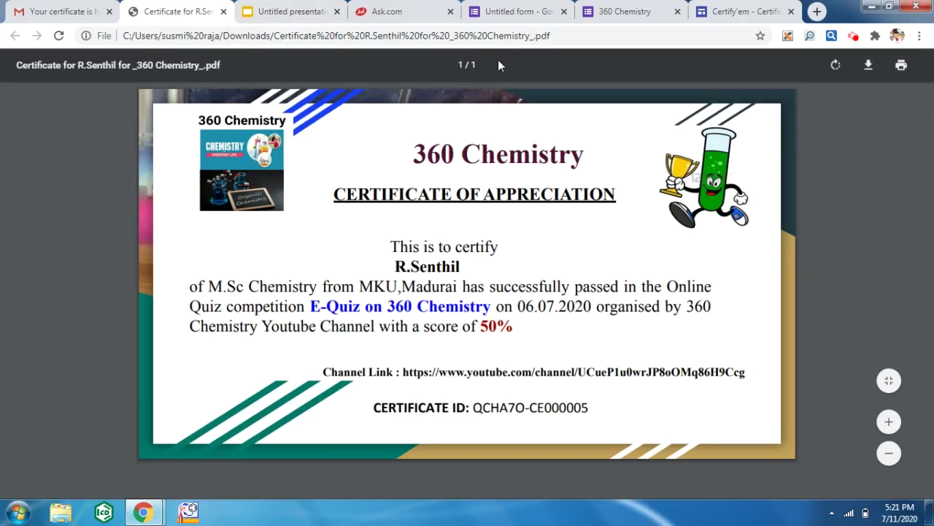
- After reviewing the 50% certificate PDF, go back to the Untitled presentation template
left_click(295, 11)
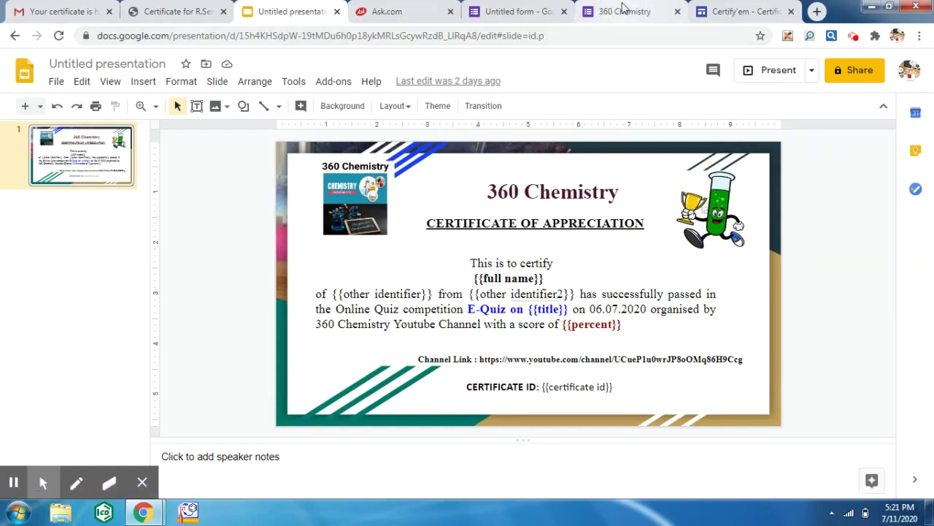
- Read Certify'em's custom-template instructions and merge tag table, then return to the Untitled presentation
left_click(716, 8)
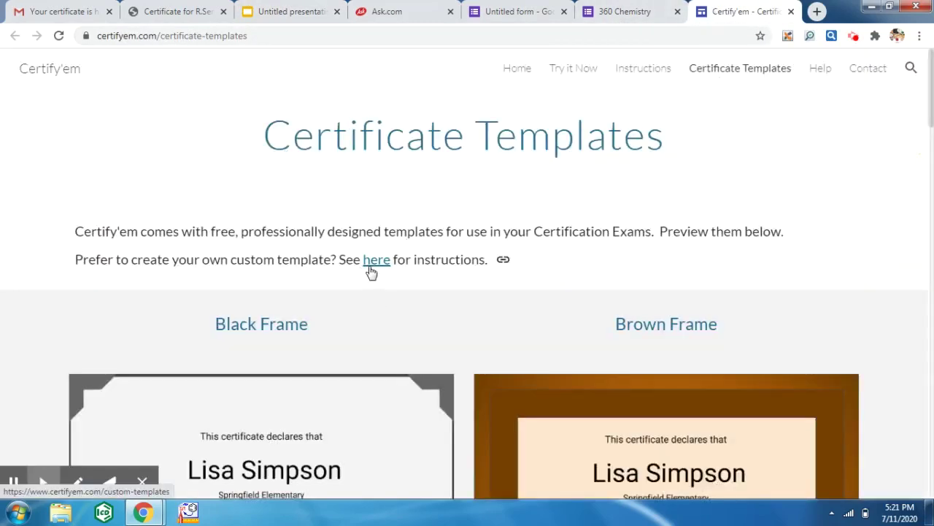
left_click(374, 265)
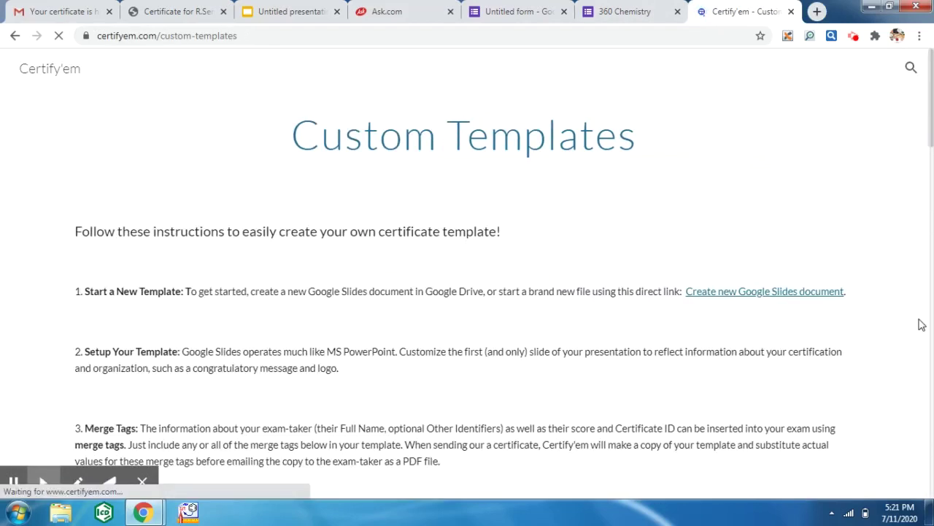
scroll(933, 379, "down", 5)
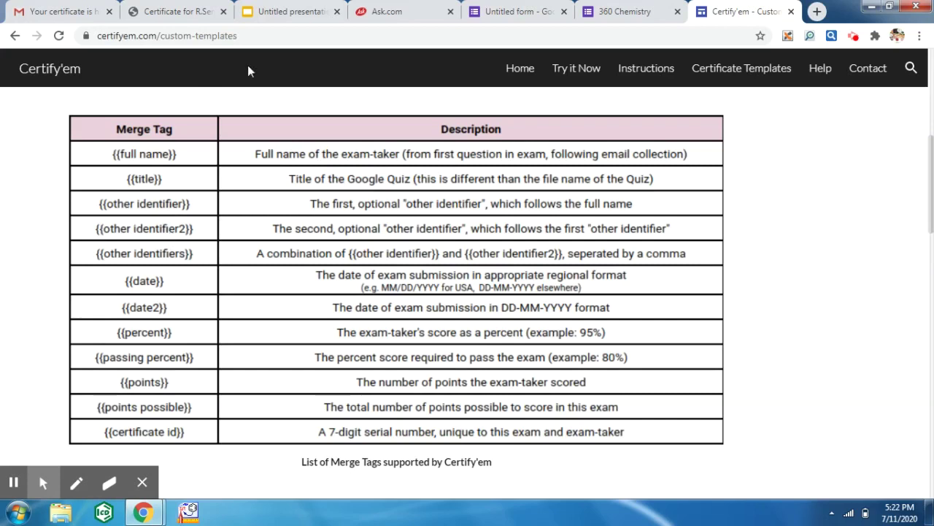
left_click(270, 15)
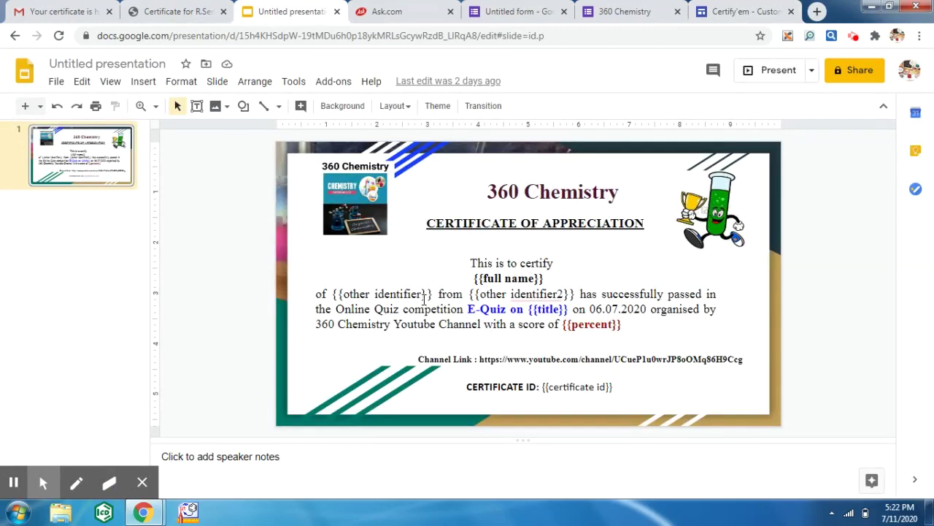
- Cross-check the template's merge tags against the quiz form and the Certify'em merge tag page
left_click(515, 12)
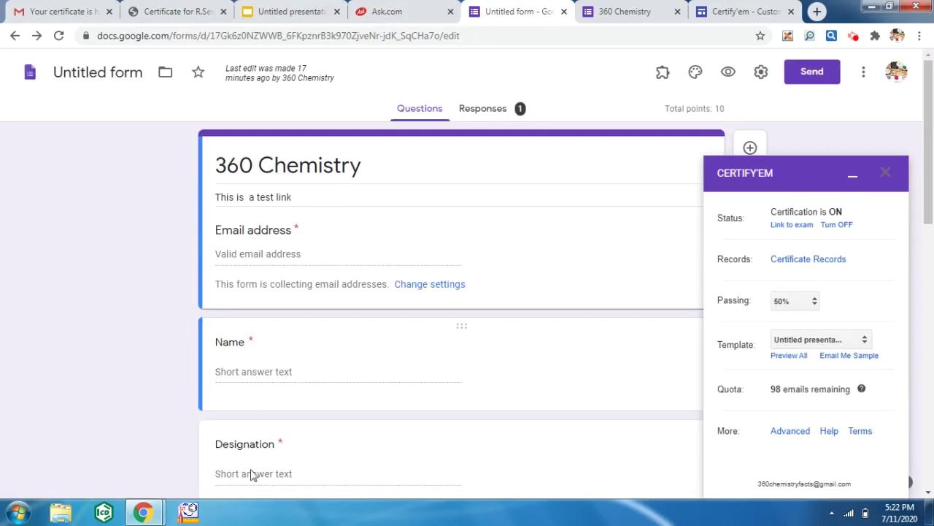
left_click(289, 16)
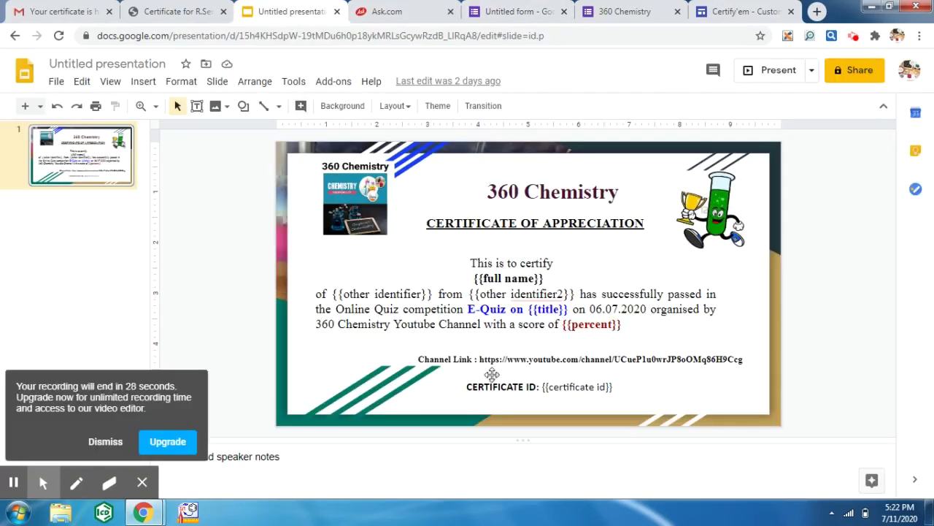
left_click(114, 440)
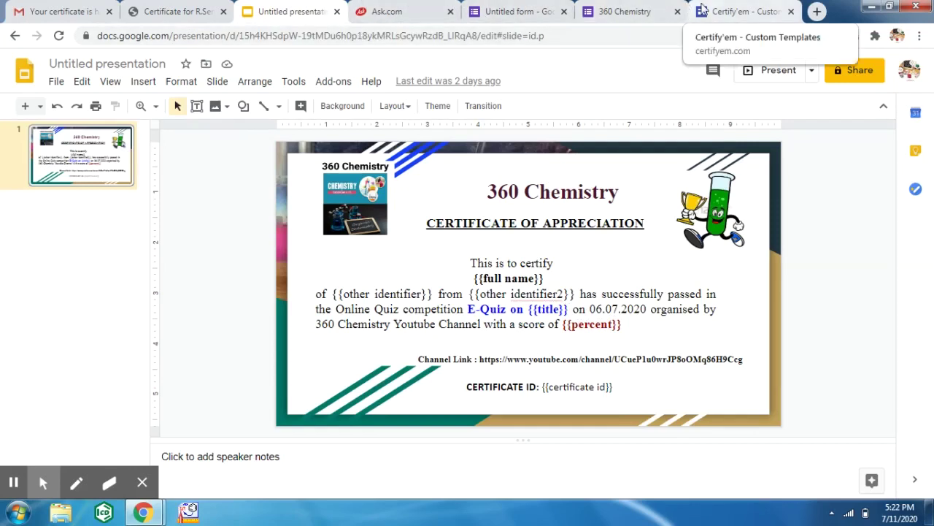
left_click(726, 13)
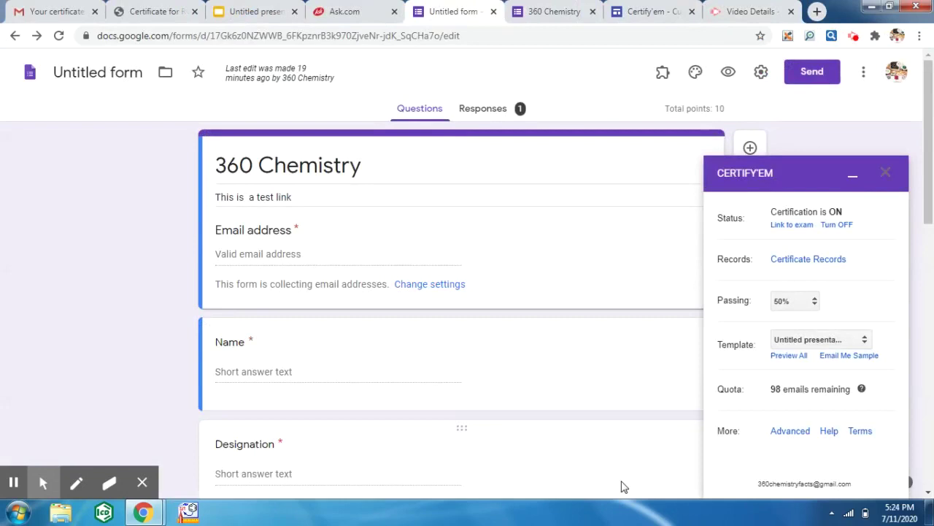
- Open Certify'em's Advanced Options for the 360 Chemistry quiz from the sidebar
left_click(790, 431)
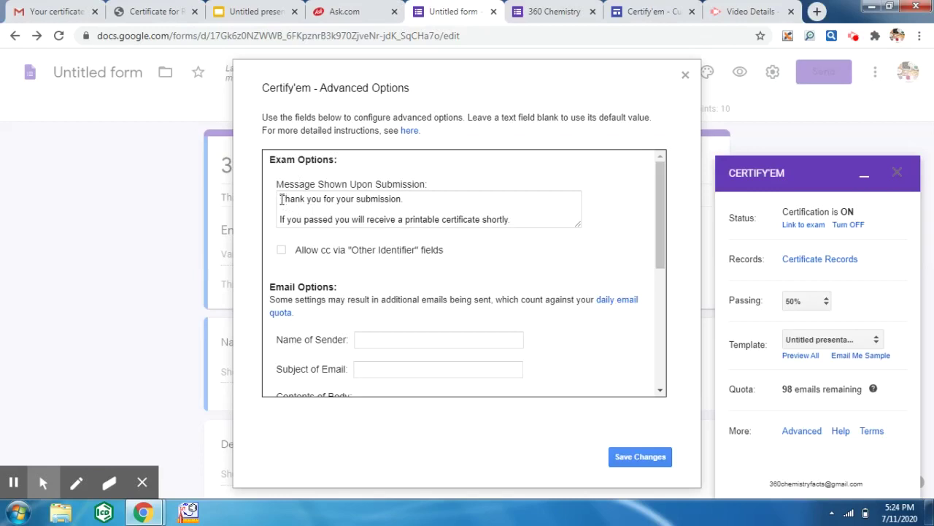
- Select 'Thank you' in the submission message and compare it with the quiz's confirmation page
left_click_drag(281, 198, 315, 201)
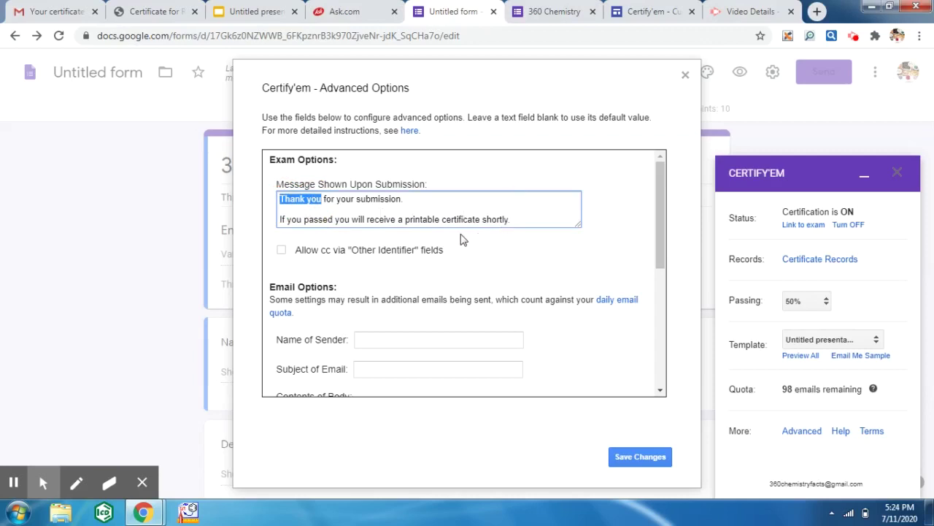
left_click(563, 11)
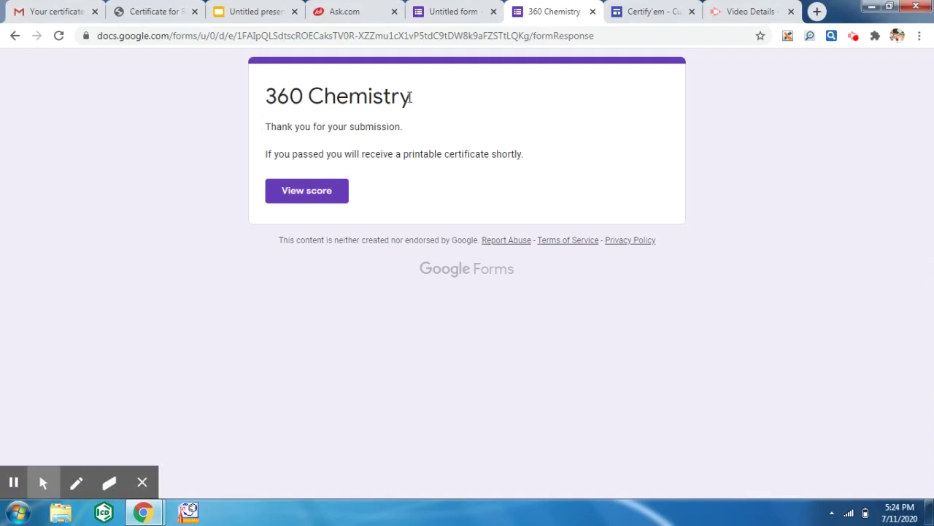
left_click(442, 18)
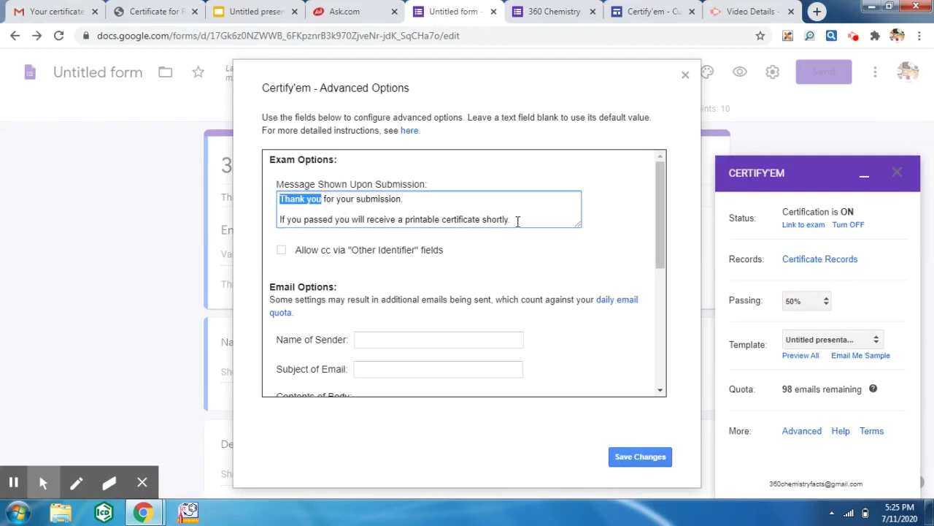
- Review the email options, keep certificates sent as PDF, and save the advanced settings
left_click(660, 390)
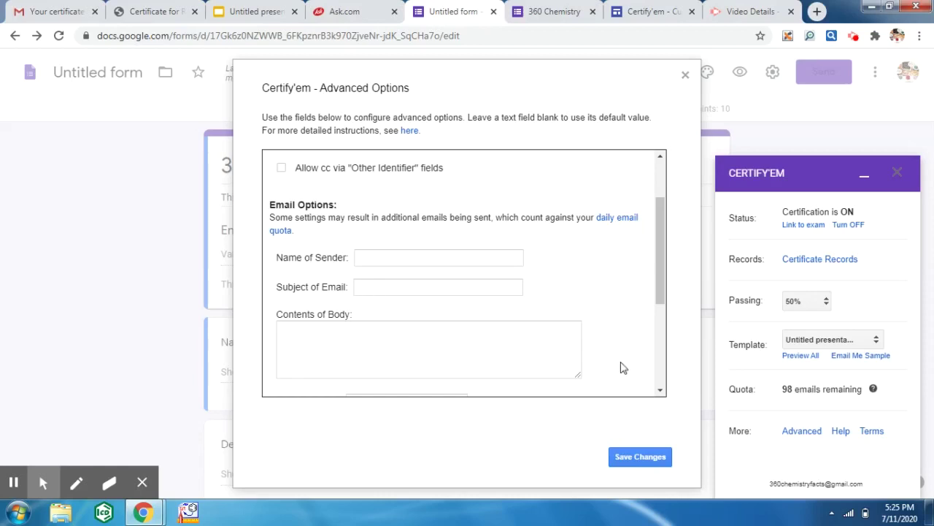
scroll(663, 389, "down", 3)
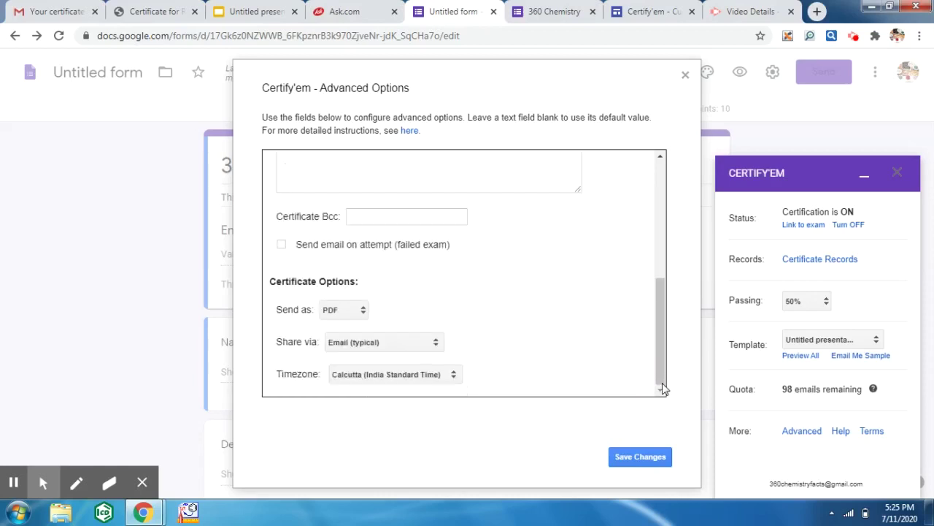
scroll(659, 222, "up", 3)
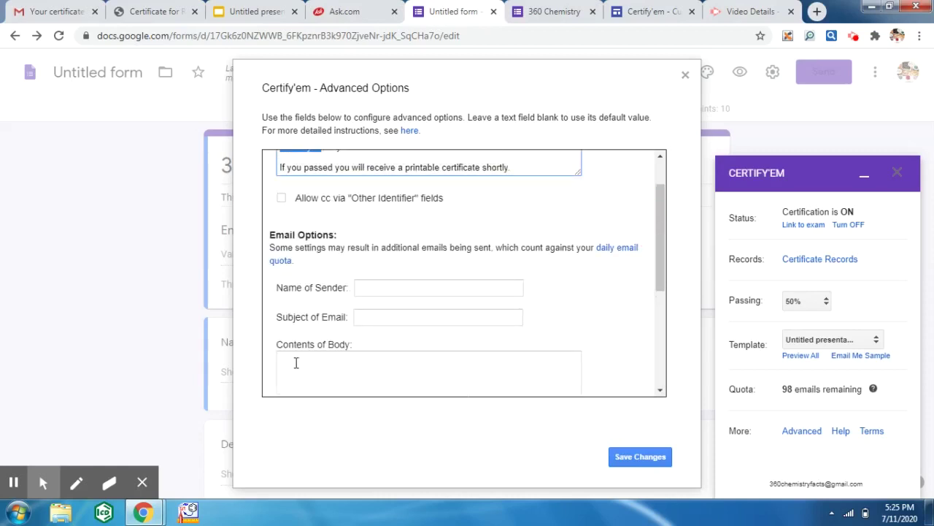
left_click(660, 391)
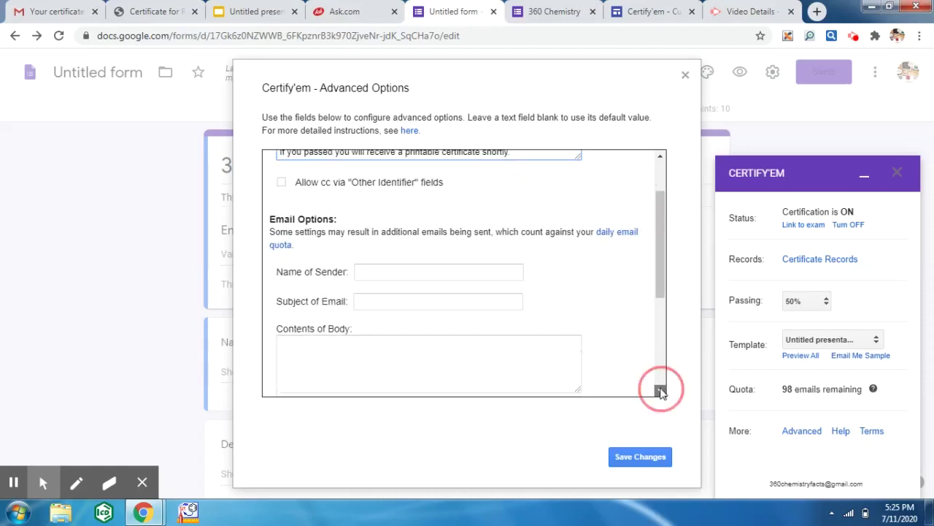
scroll(661, 392, "down", 4)
left_click(257, 376)
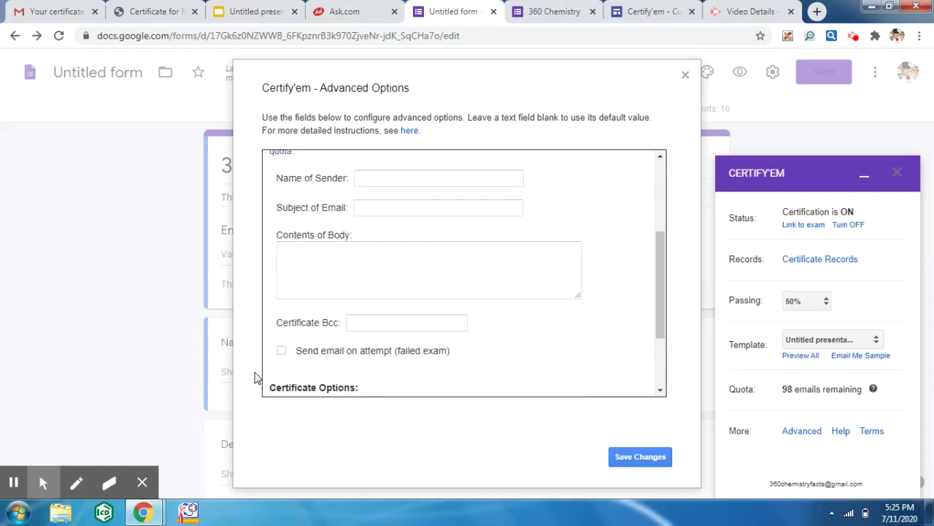
left_click(660, 392)
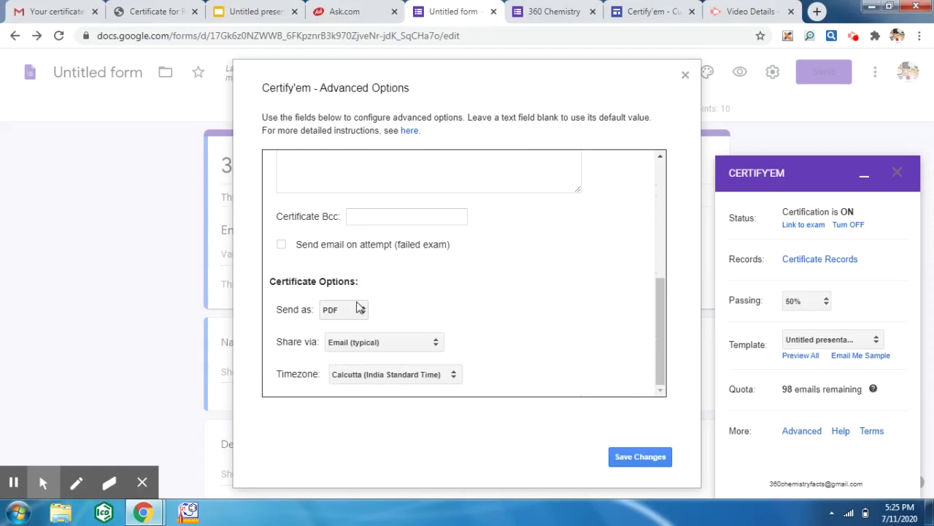
left_click(359, 308)
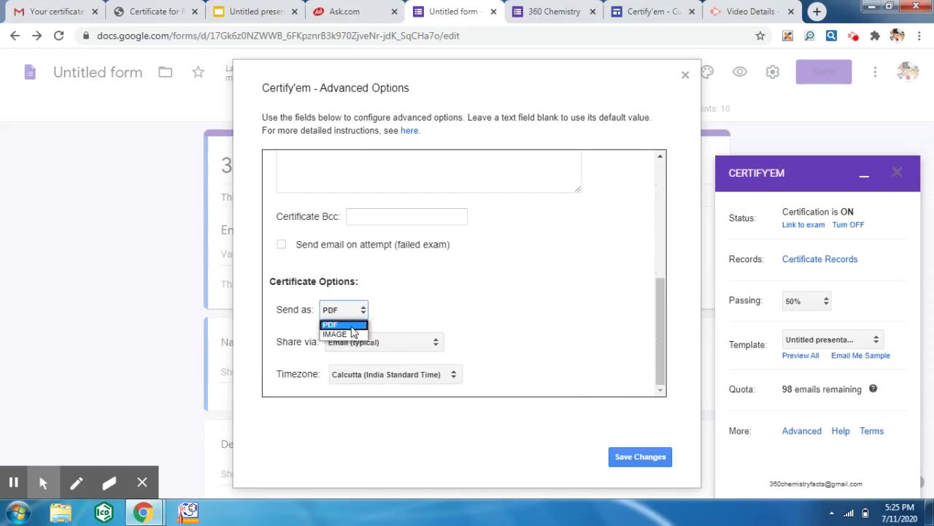
left_click(352, 325)
left_click(637, 460)
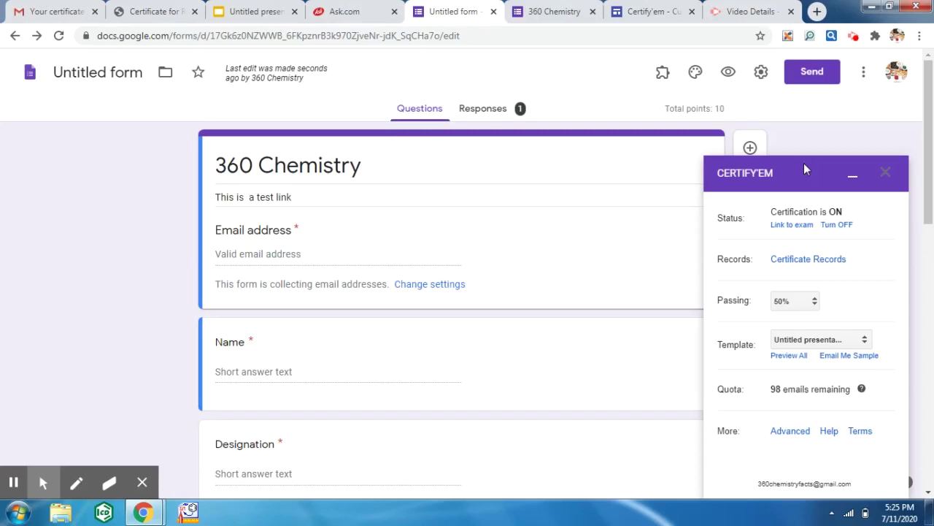
- Show the theme list, including Simple Light and Simple Dark, for the Untitled presentation template
left_click(274, 11)
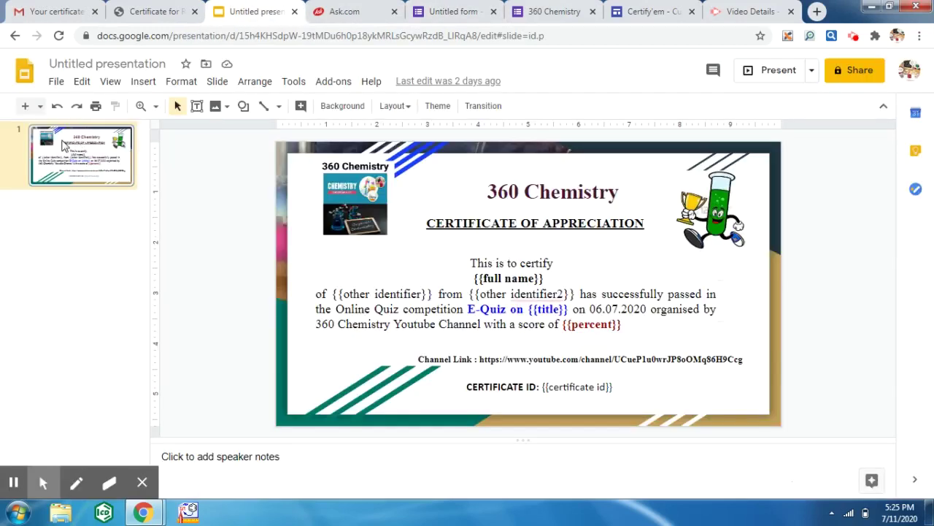
left_click(438, 108)
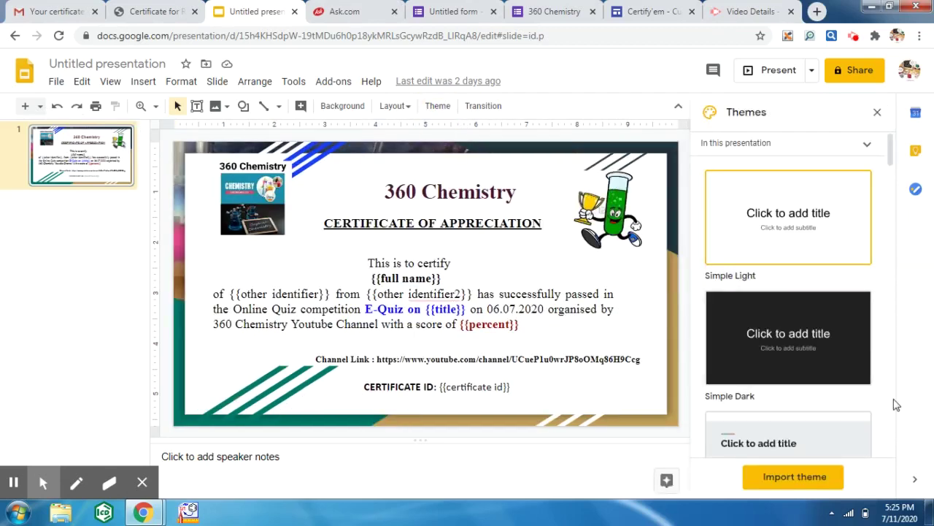